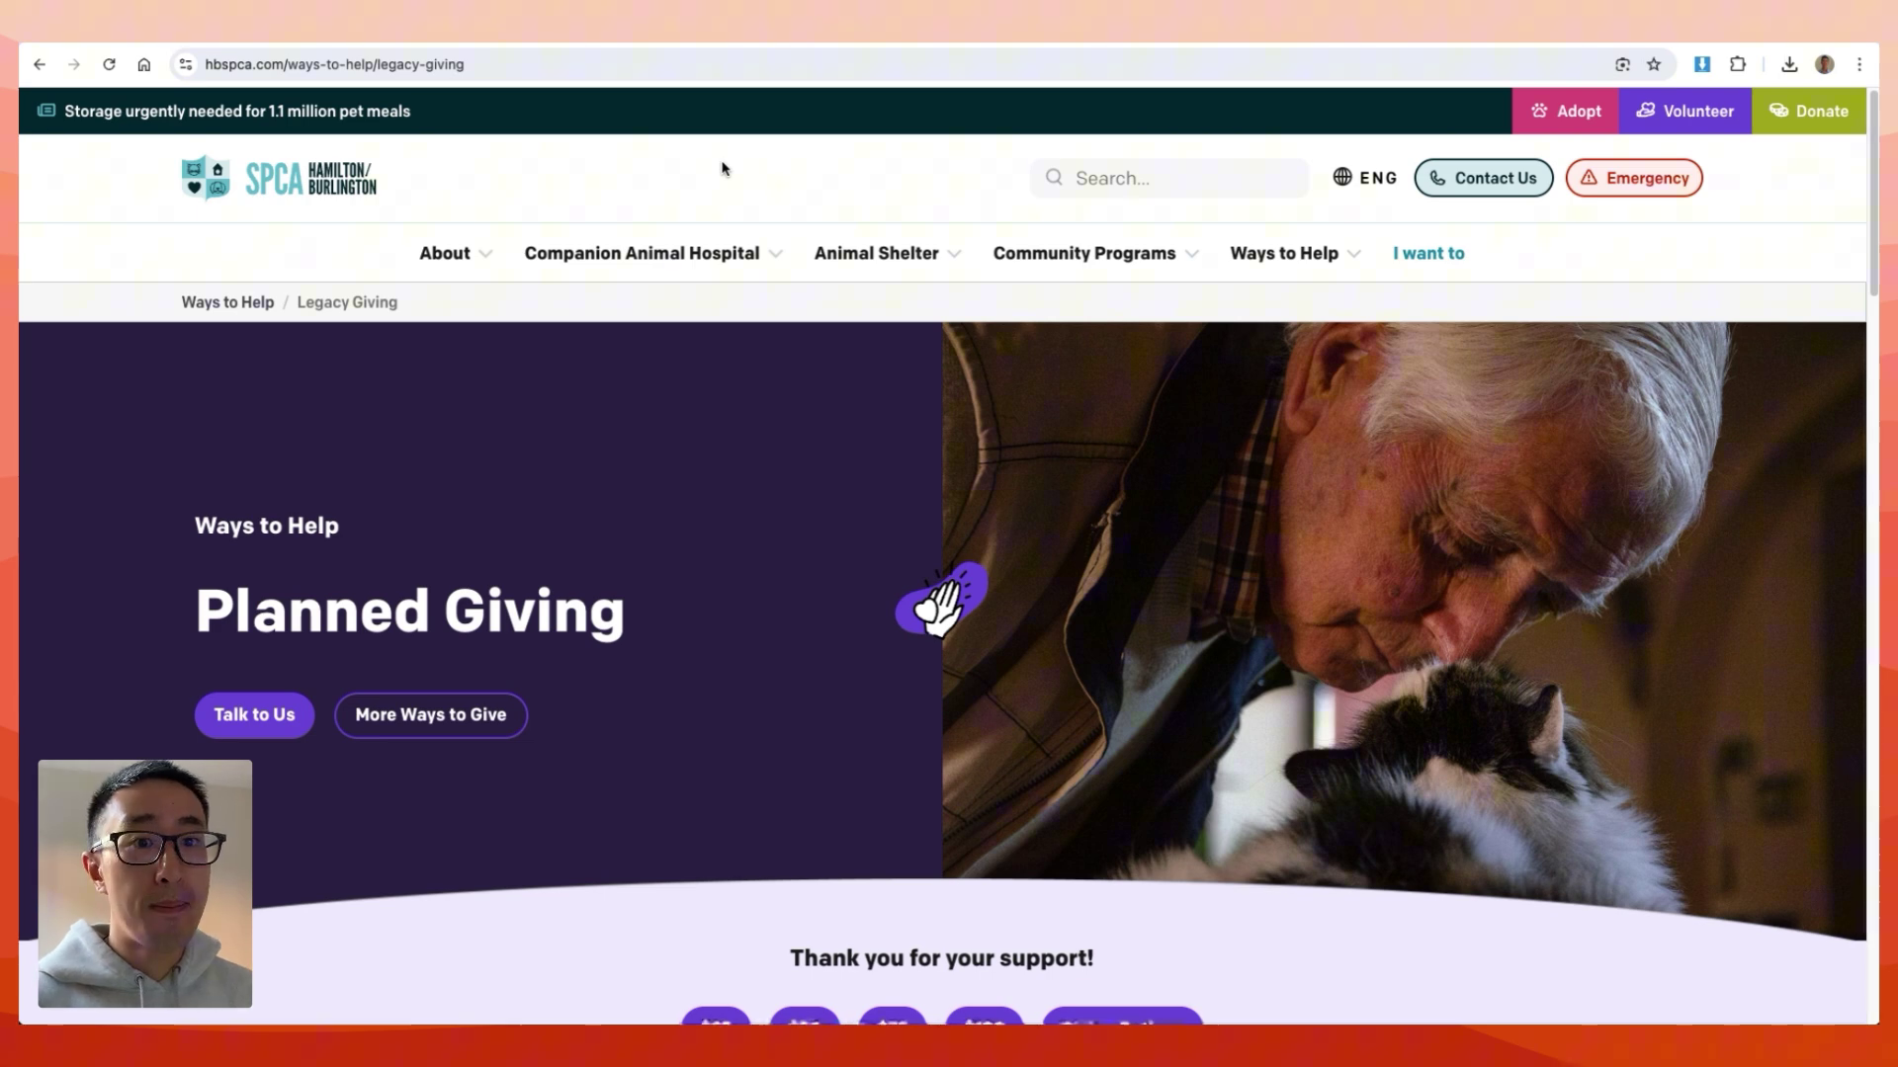
Step: Go to About > Impact Report and open the Annual Report 2022-2023 PDF from its download box
left_click(489, 258)
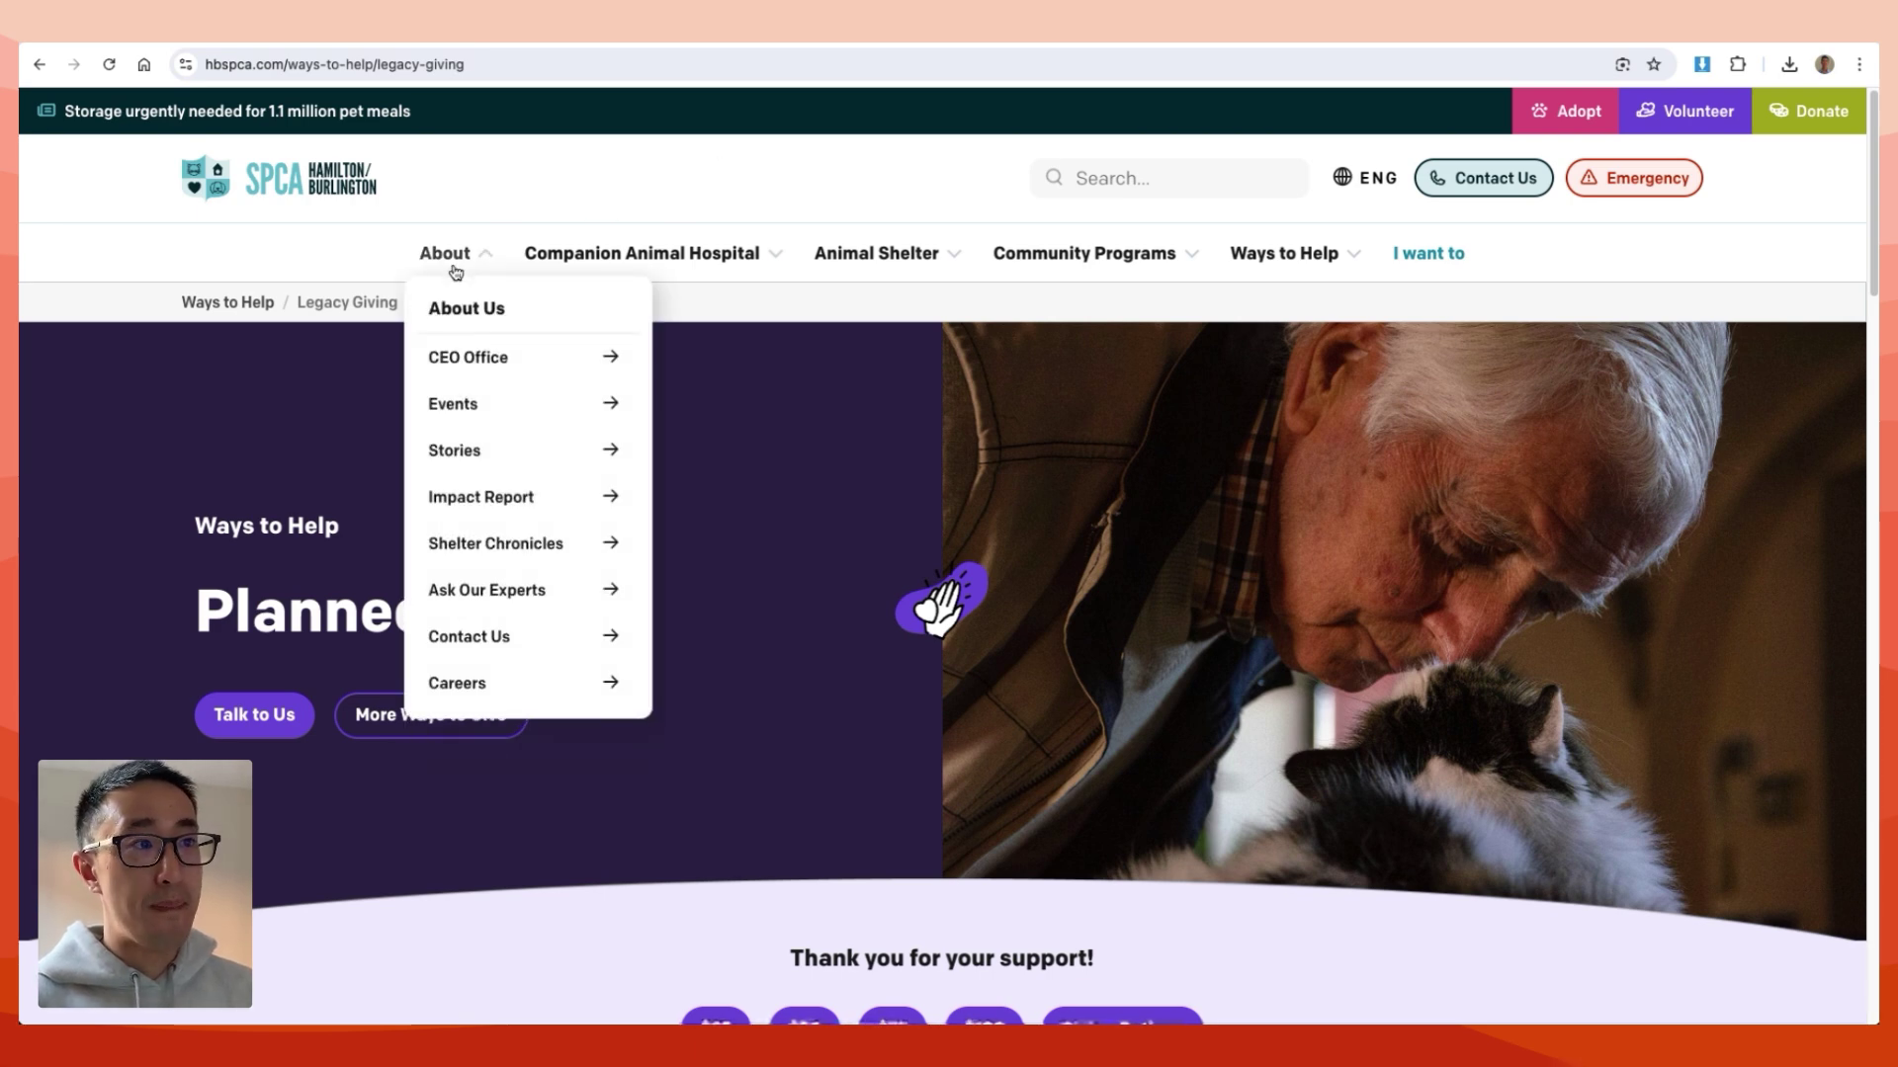
left_click(501, 515)
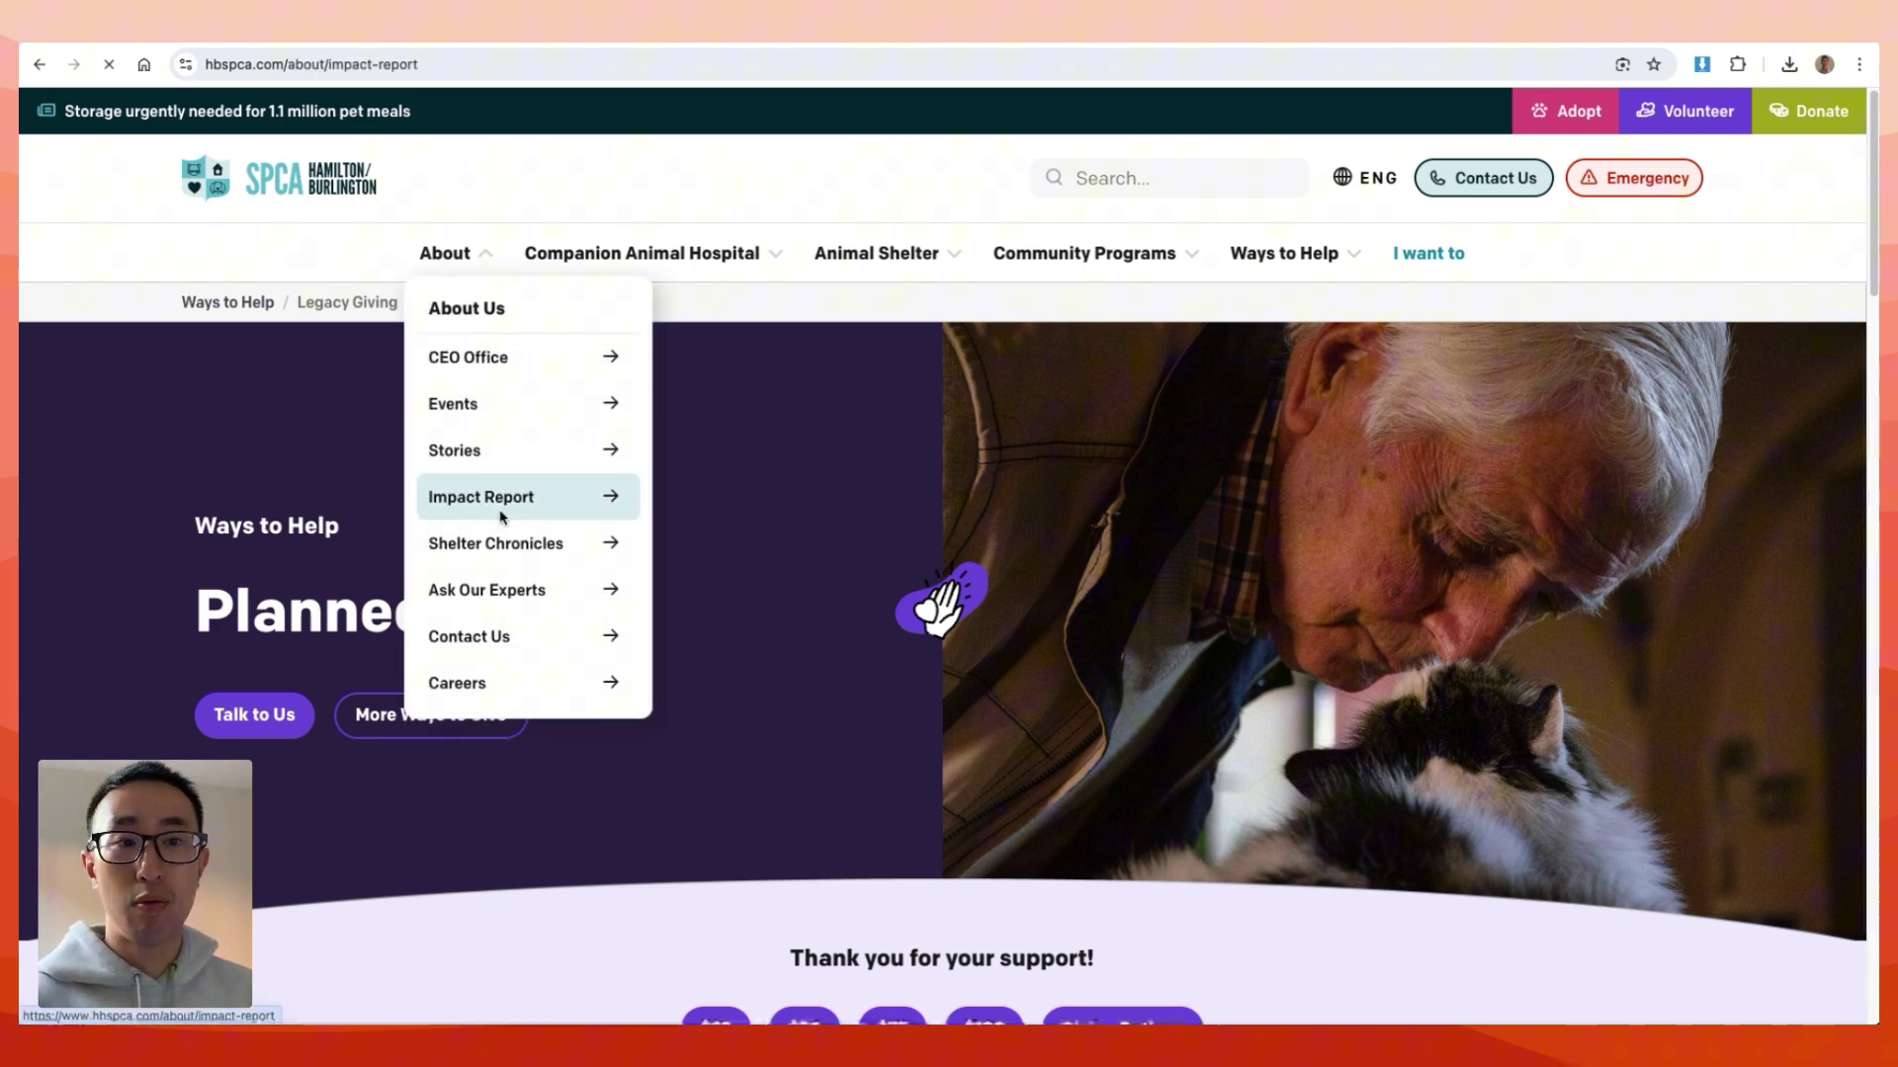
scroll(656, 488, "down", 10)
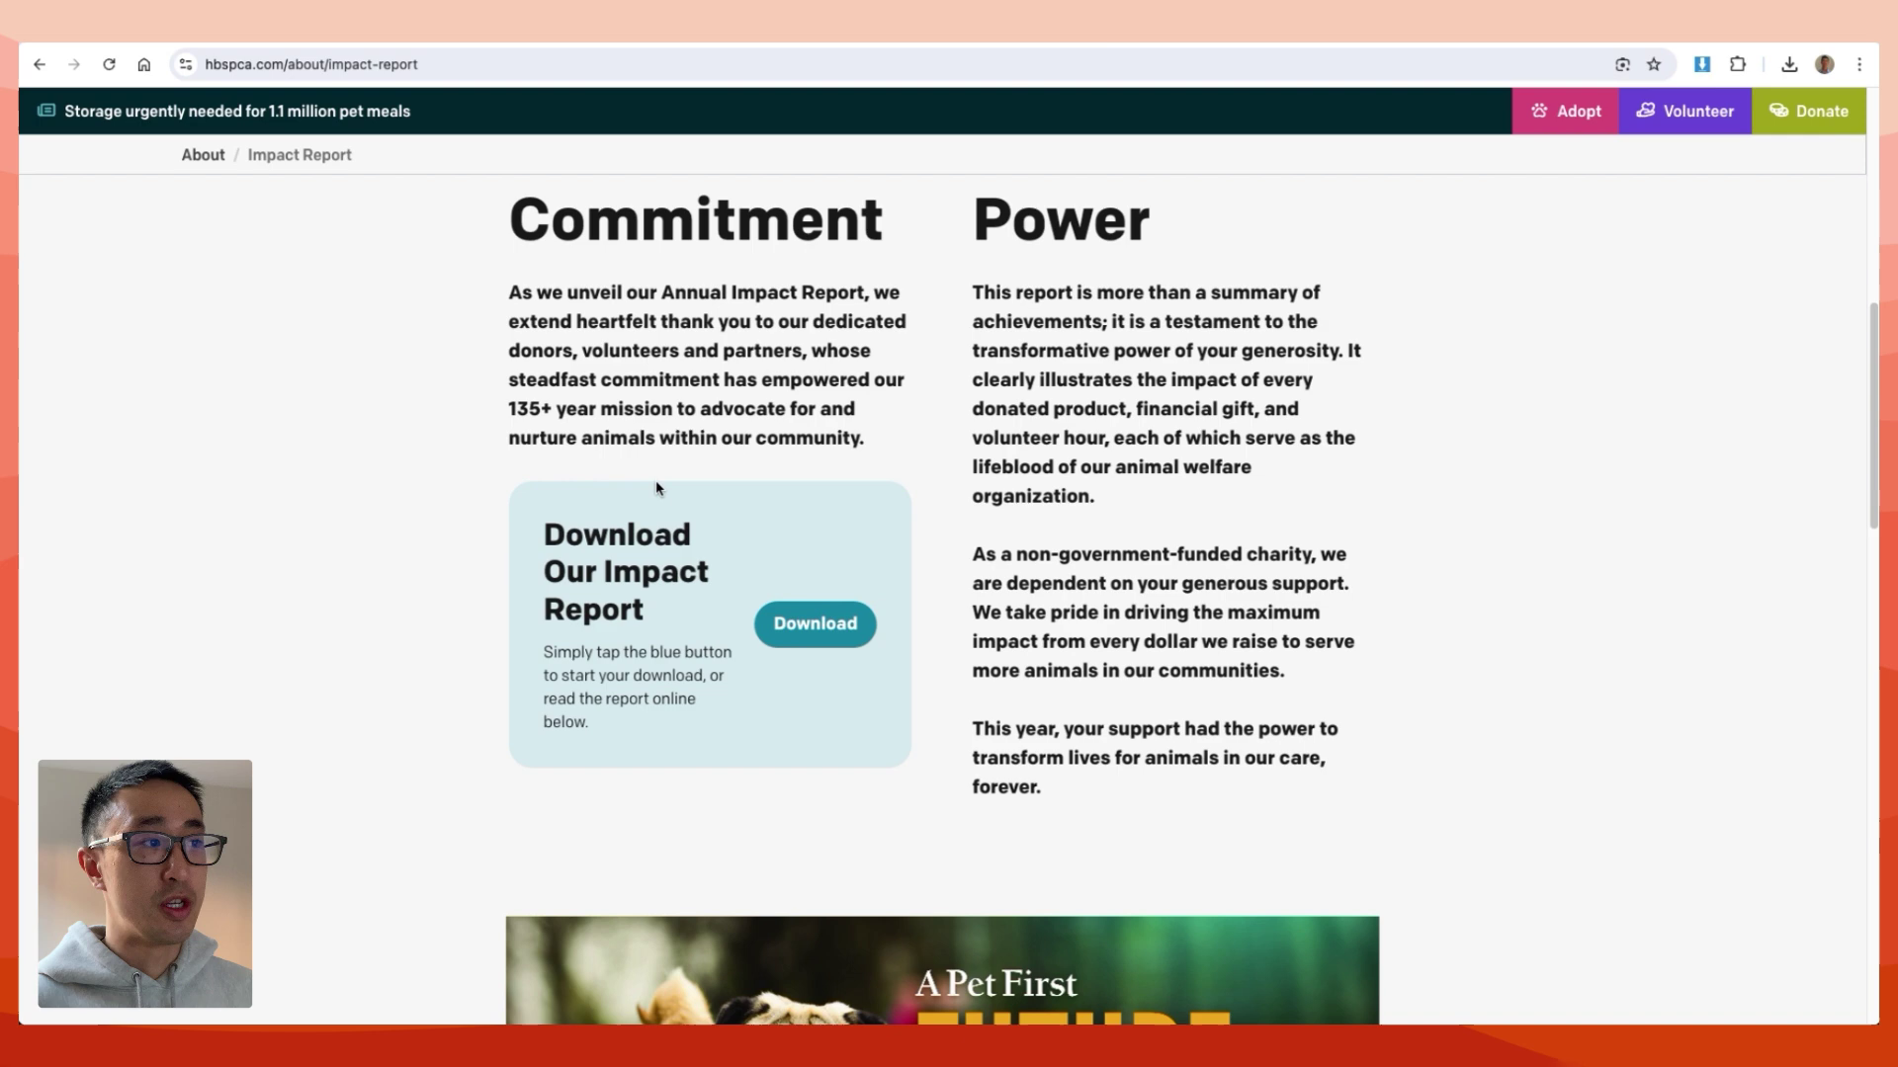
left_click(816, 637)
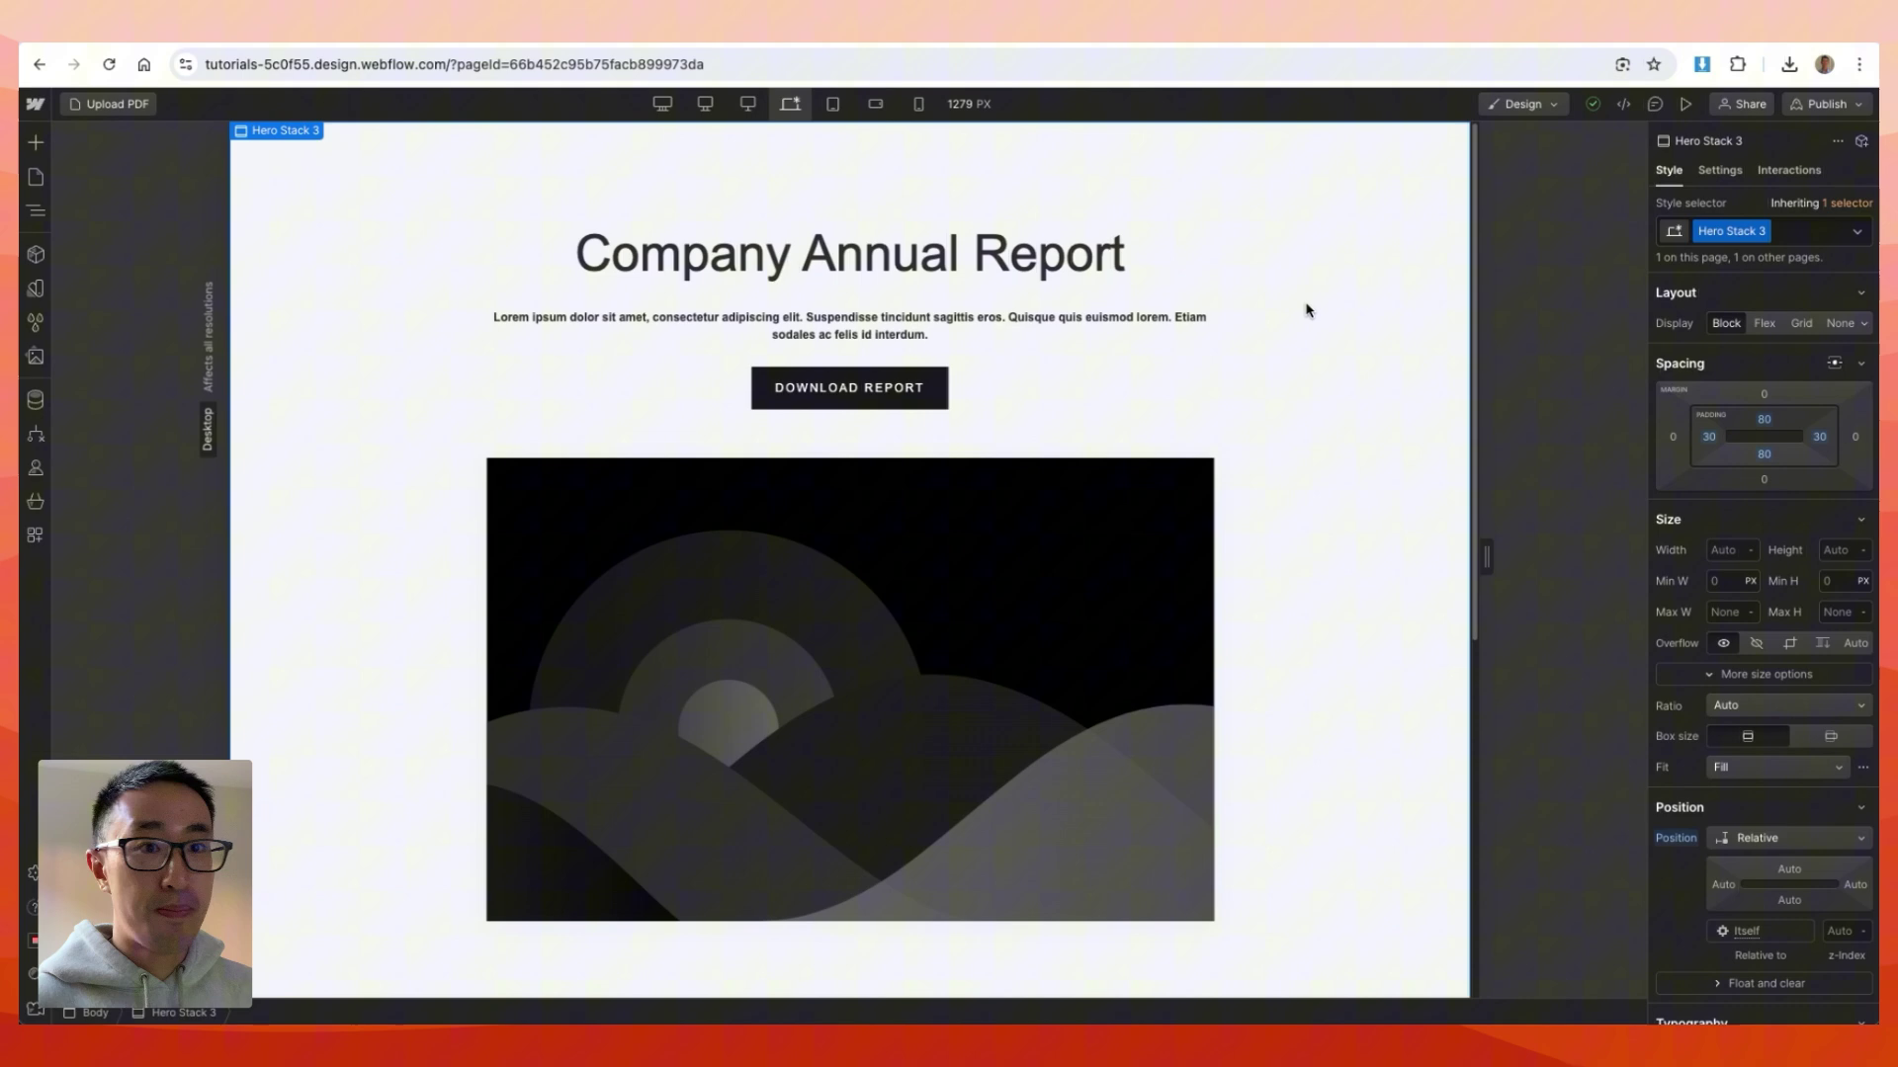
Step: Select the Download Report button and show the Assets panel beside the Company Annual Report page
left_click(994, 286)
left_click(924, 375)
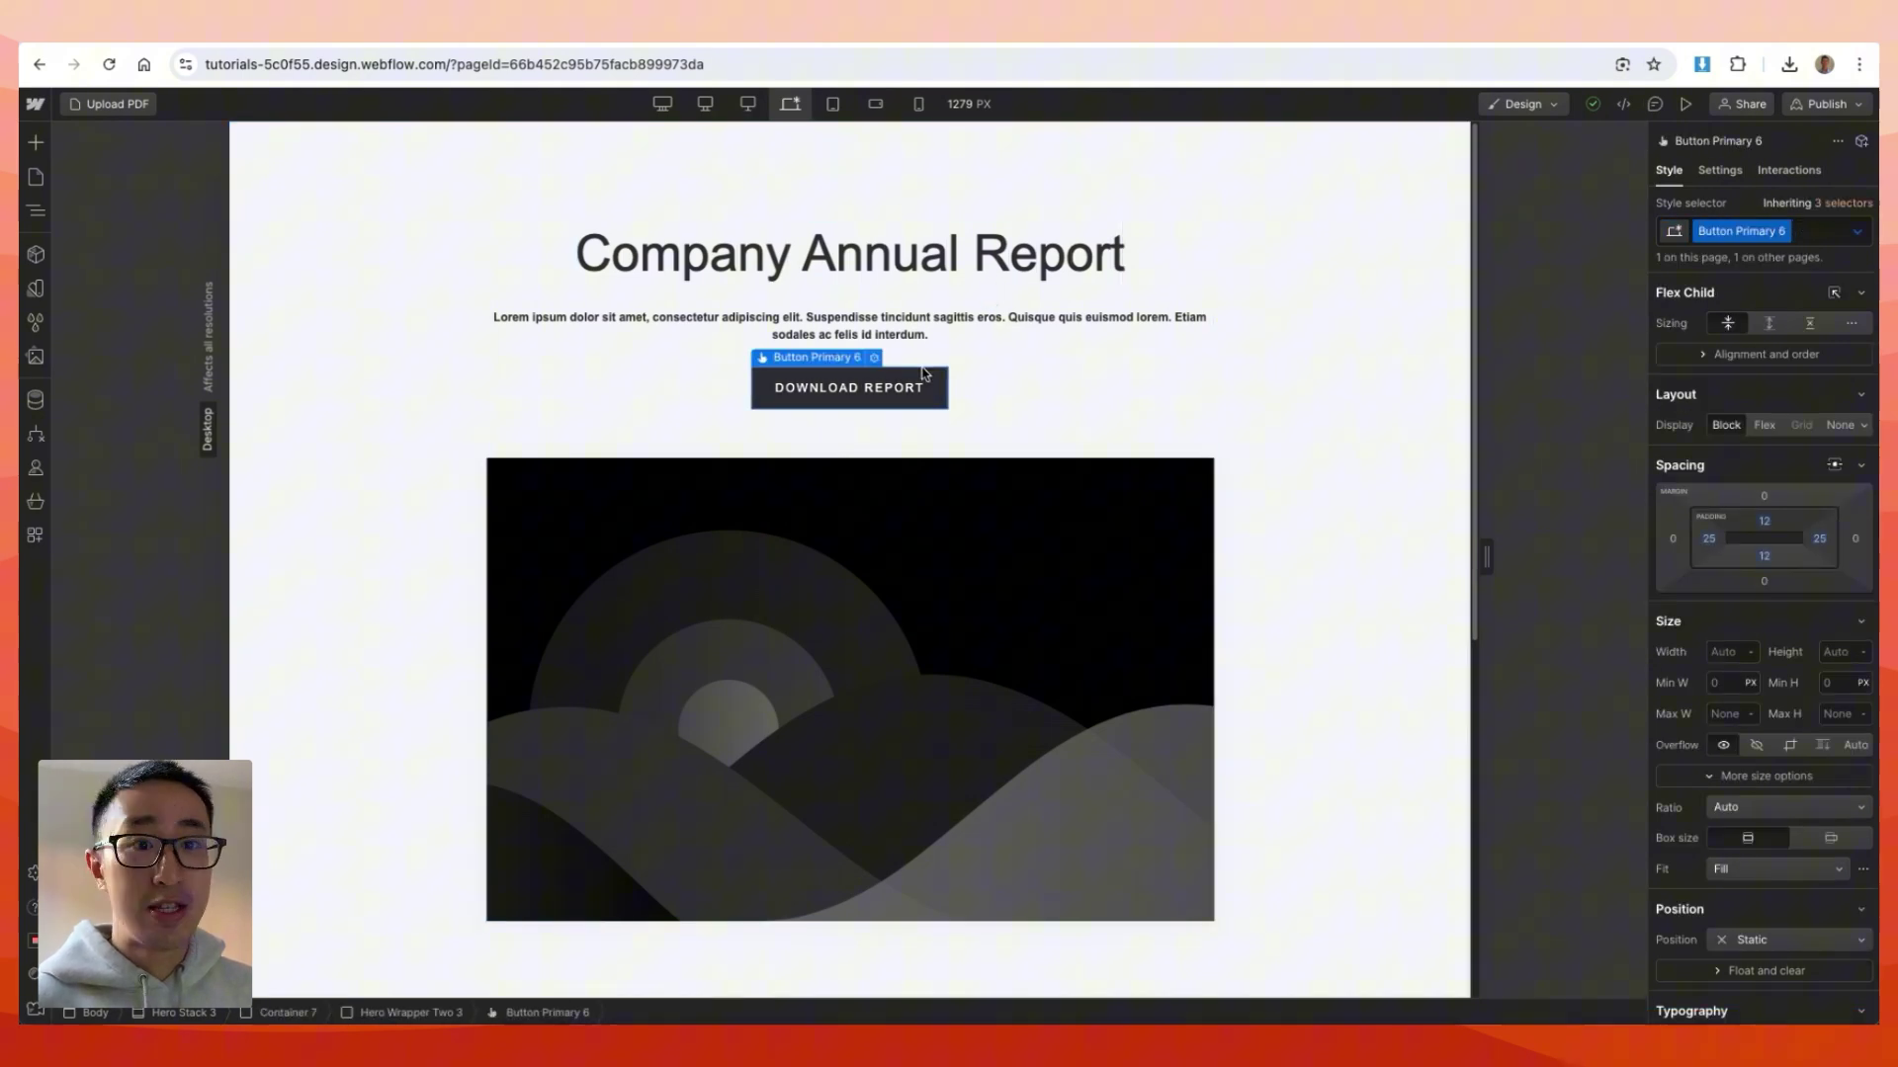
left_click(847, 550)
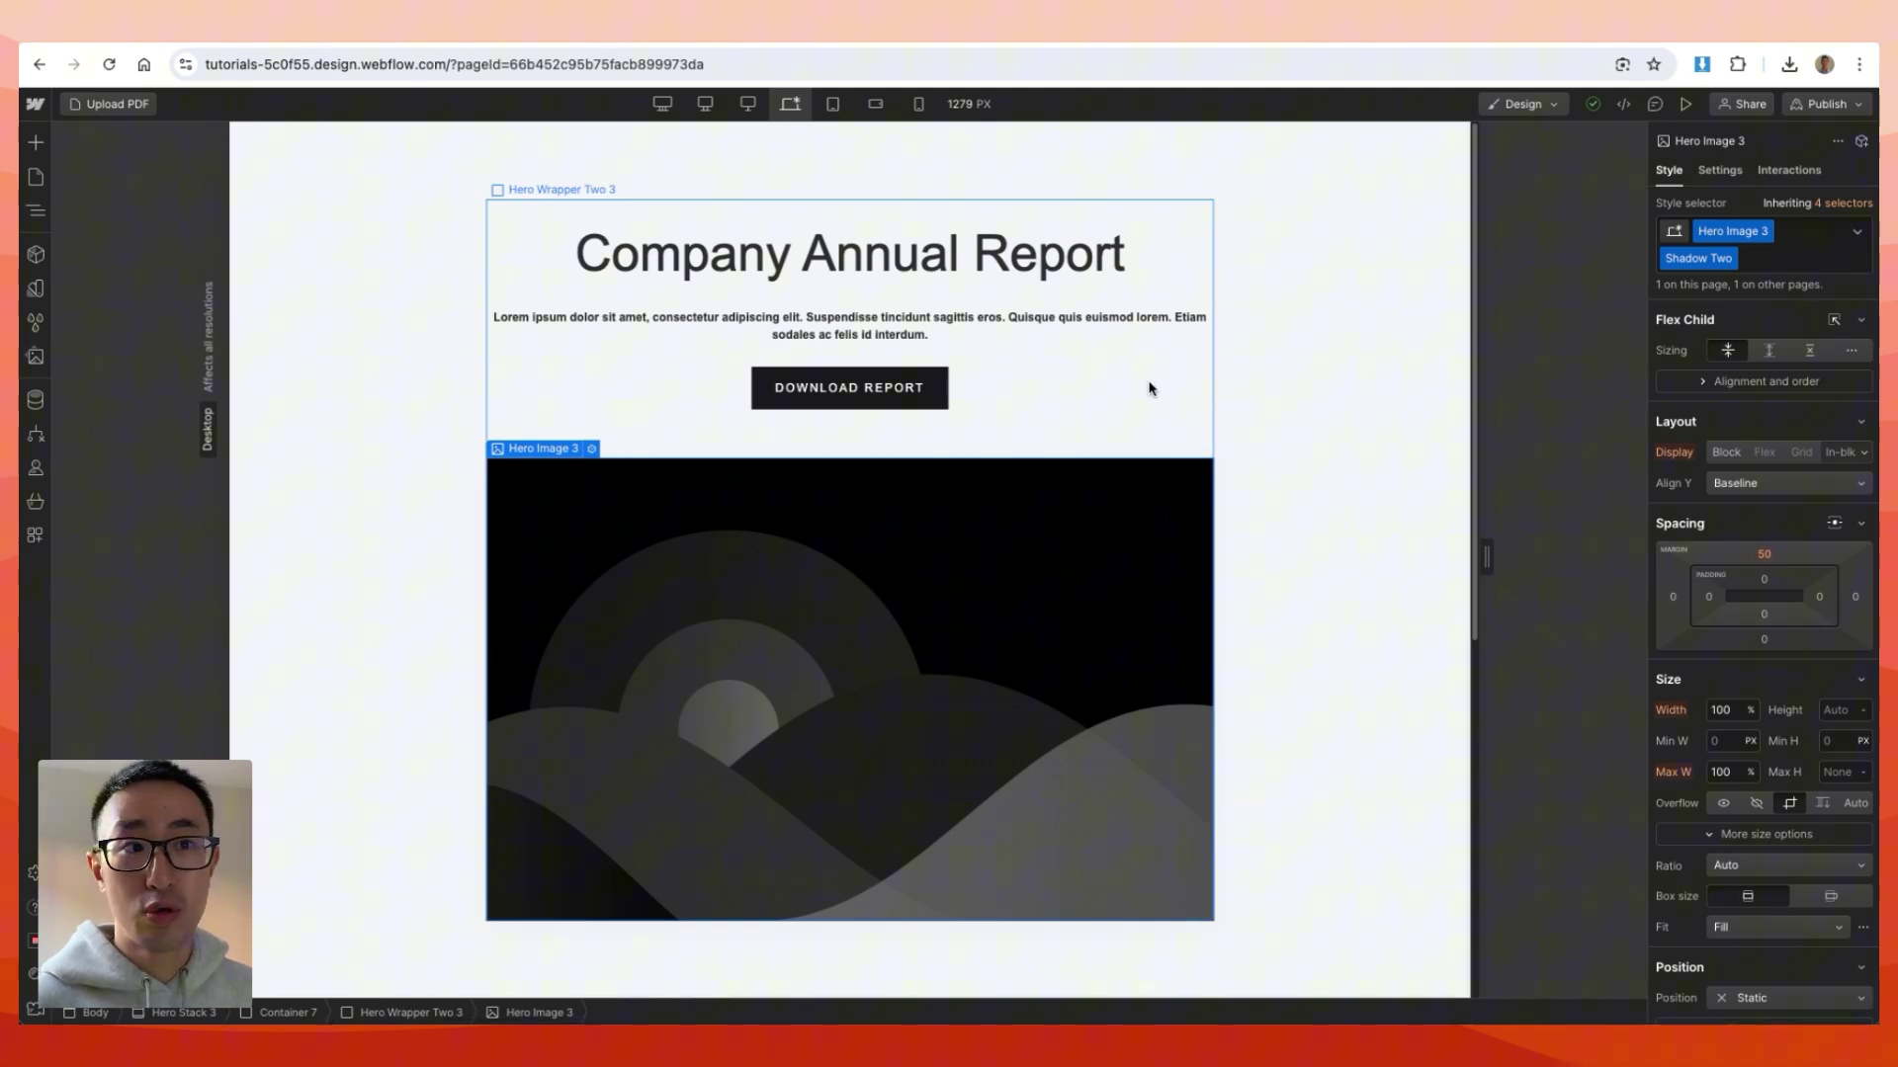
left_click(55, 357)
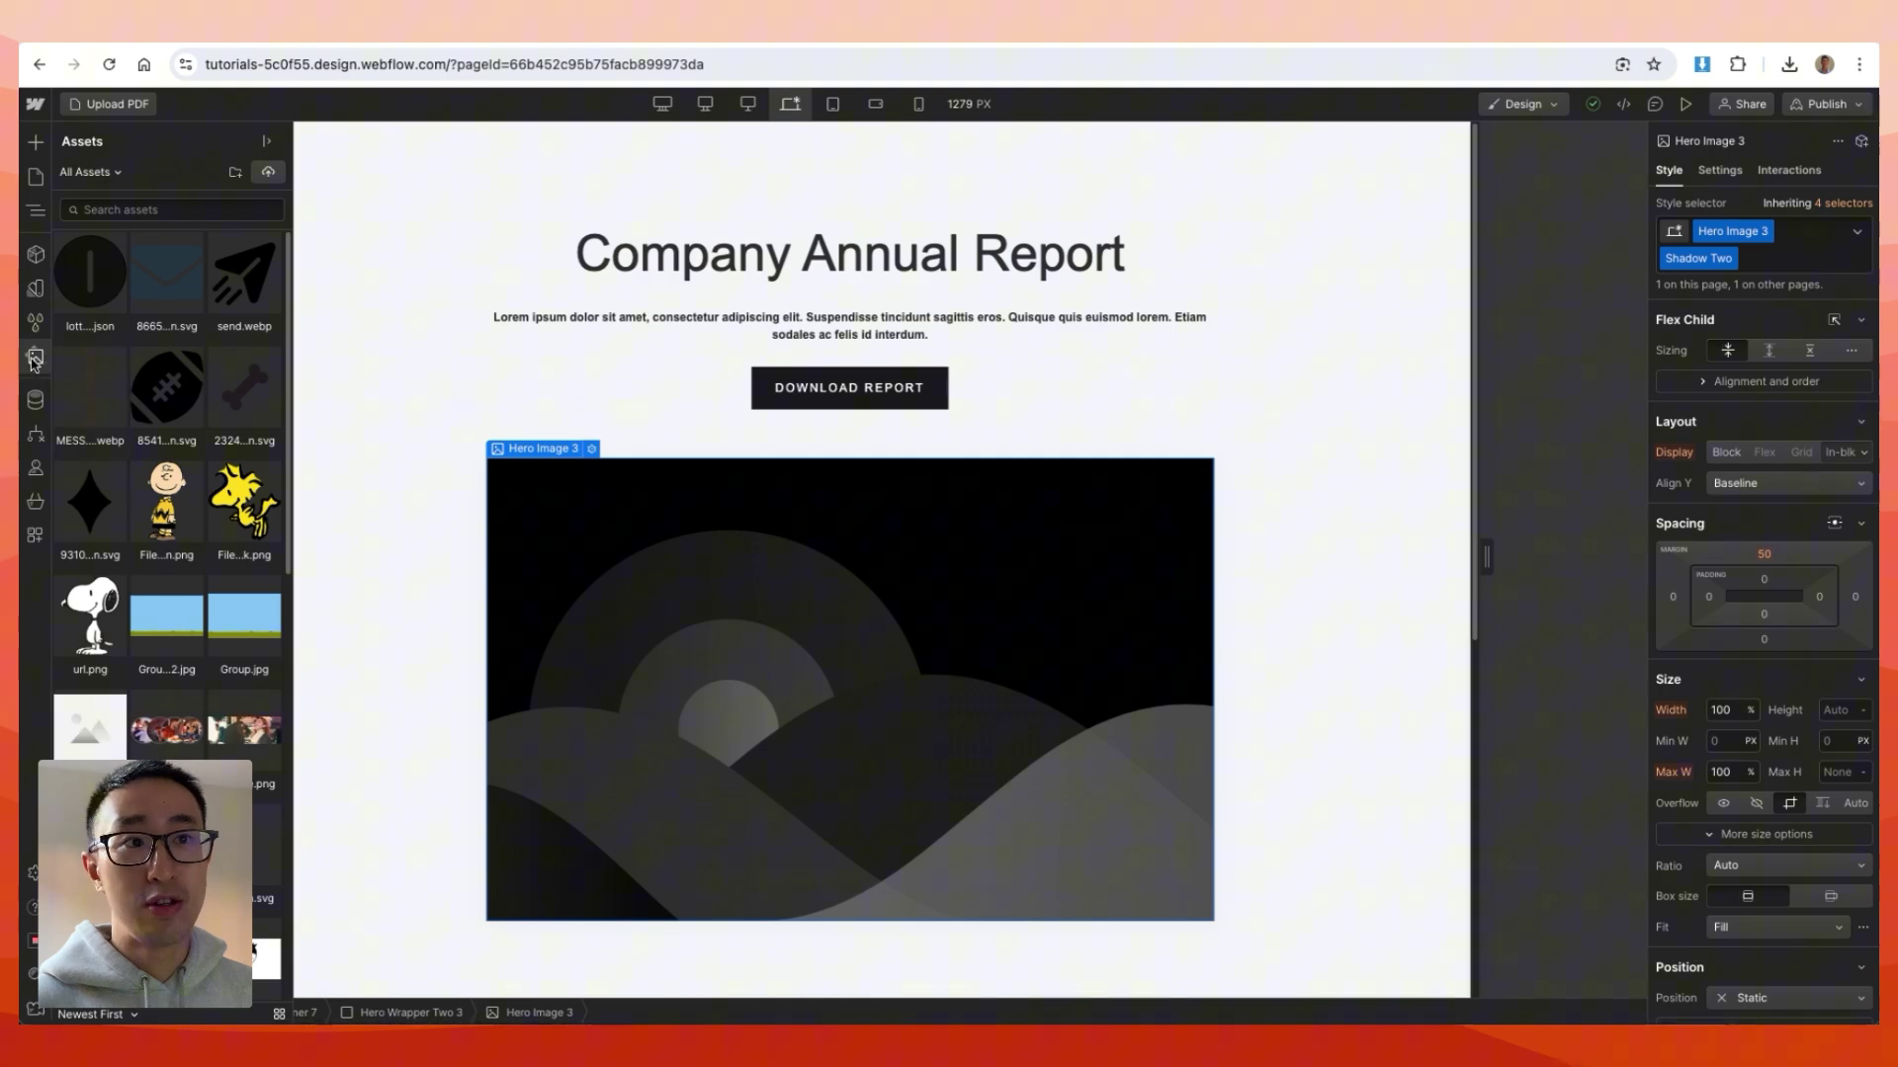
left_click(37, 364)
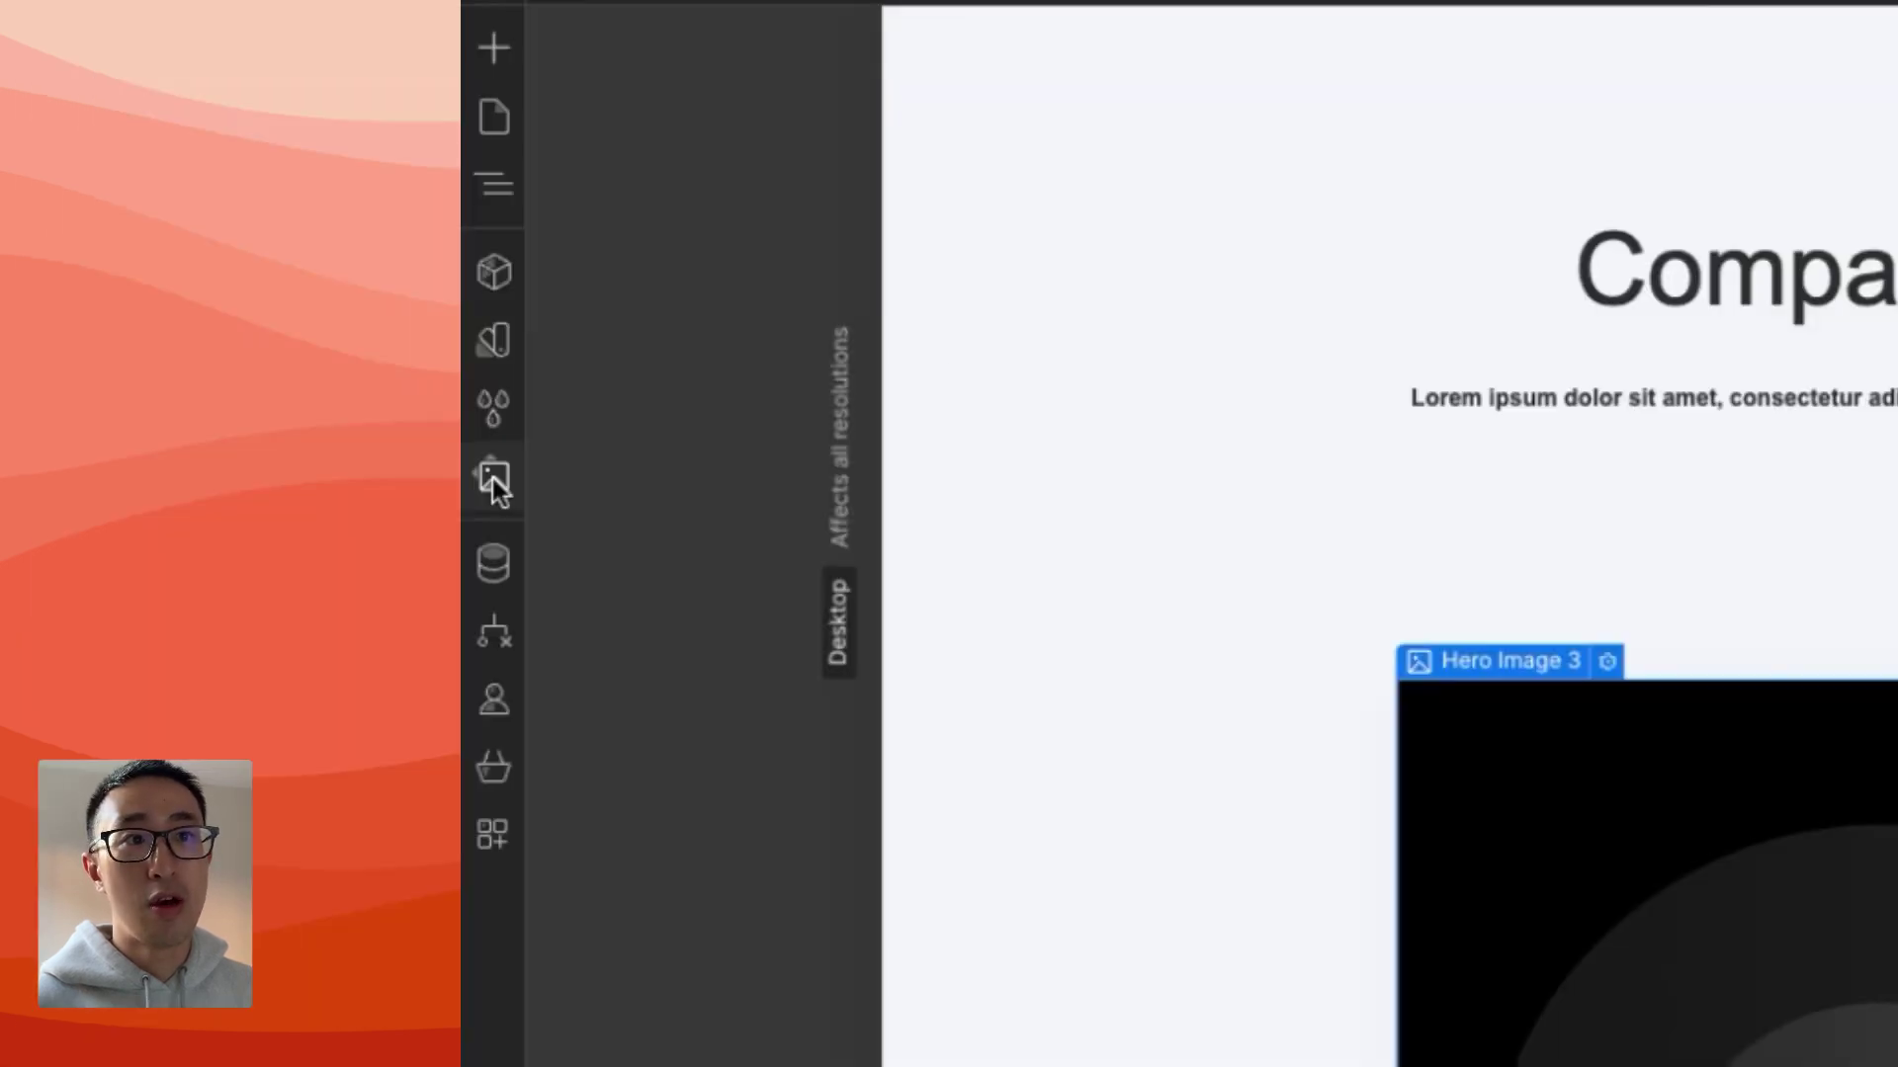
left_click(36, 358)
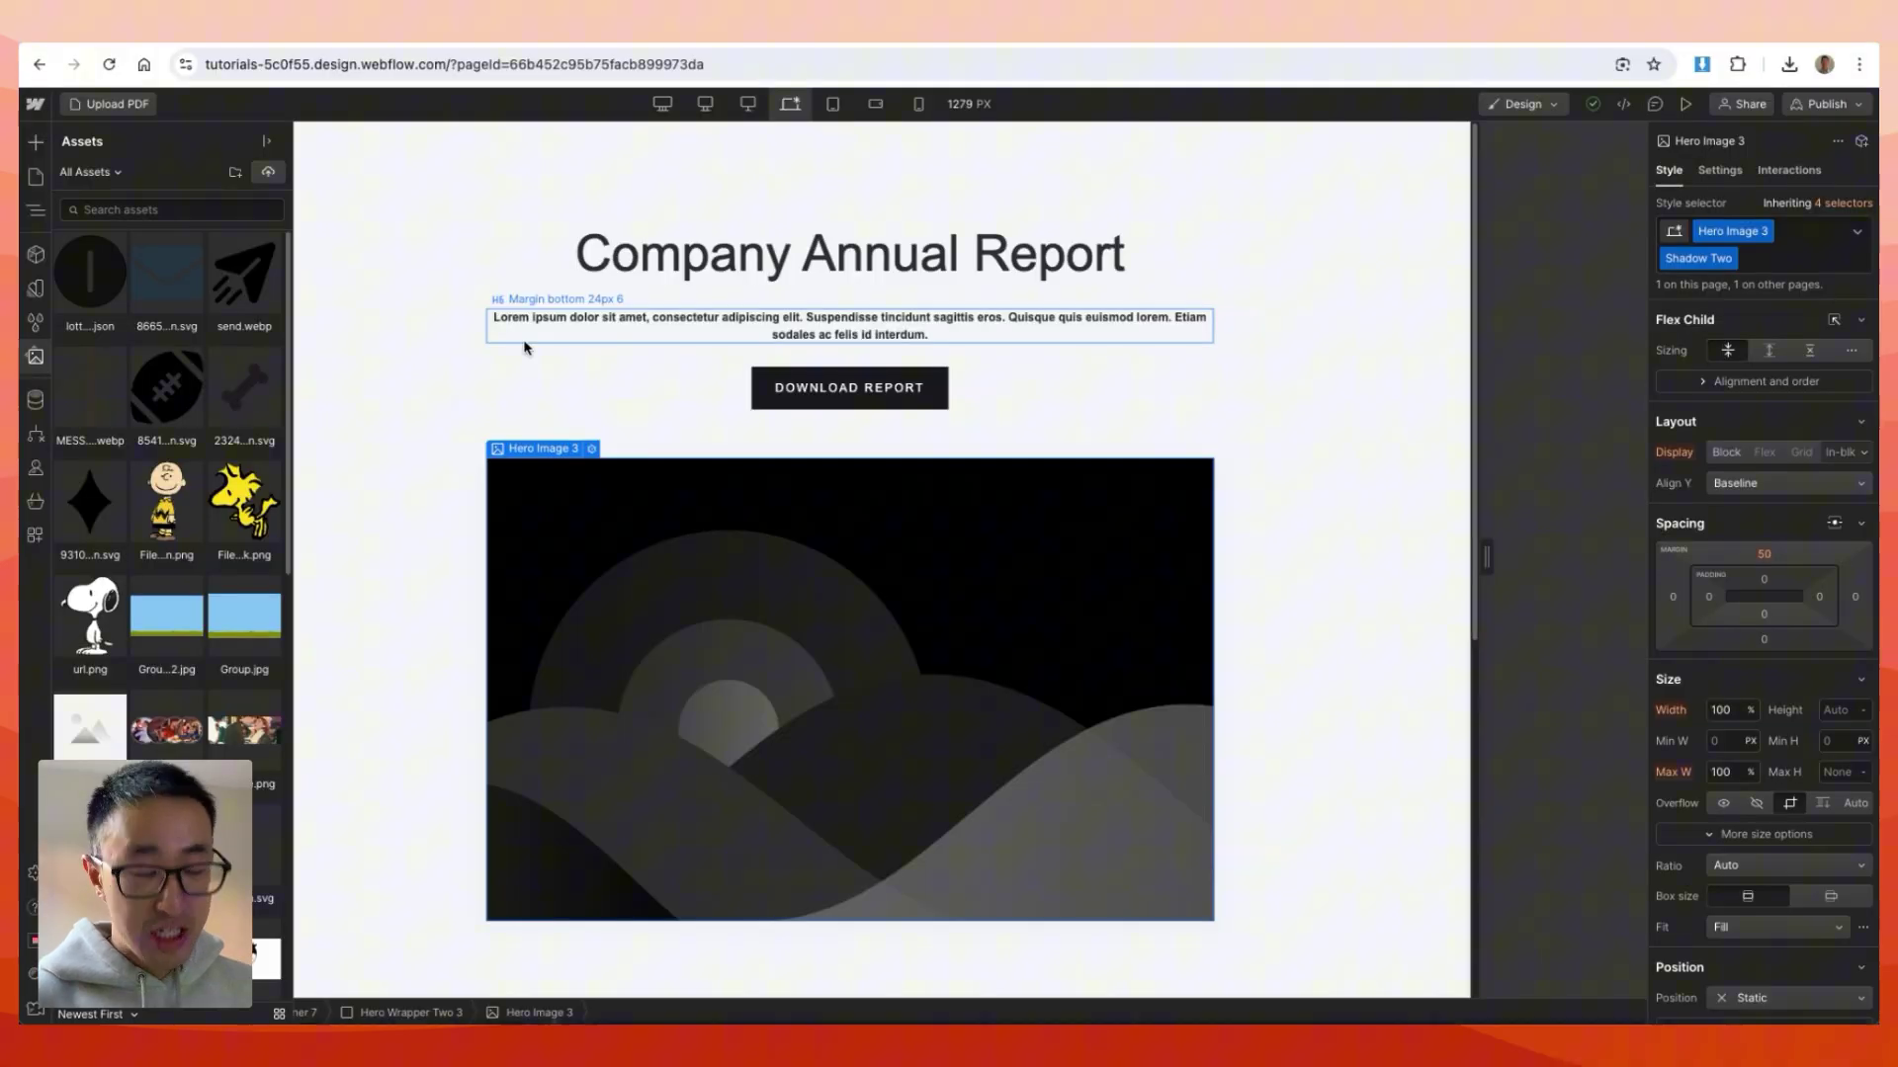
key("j")
key("j")
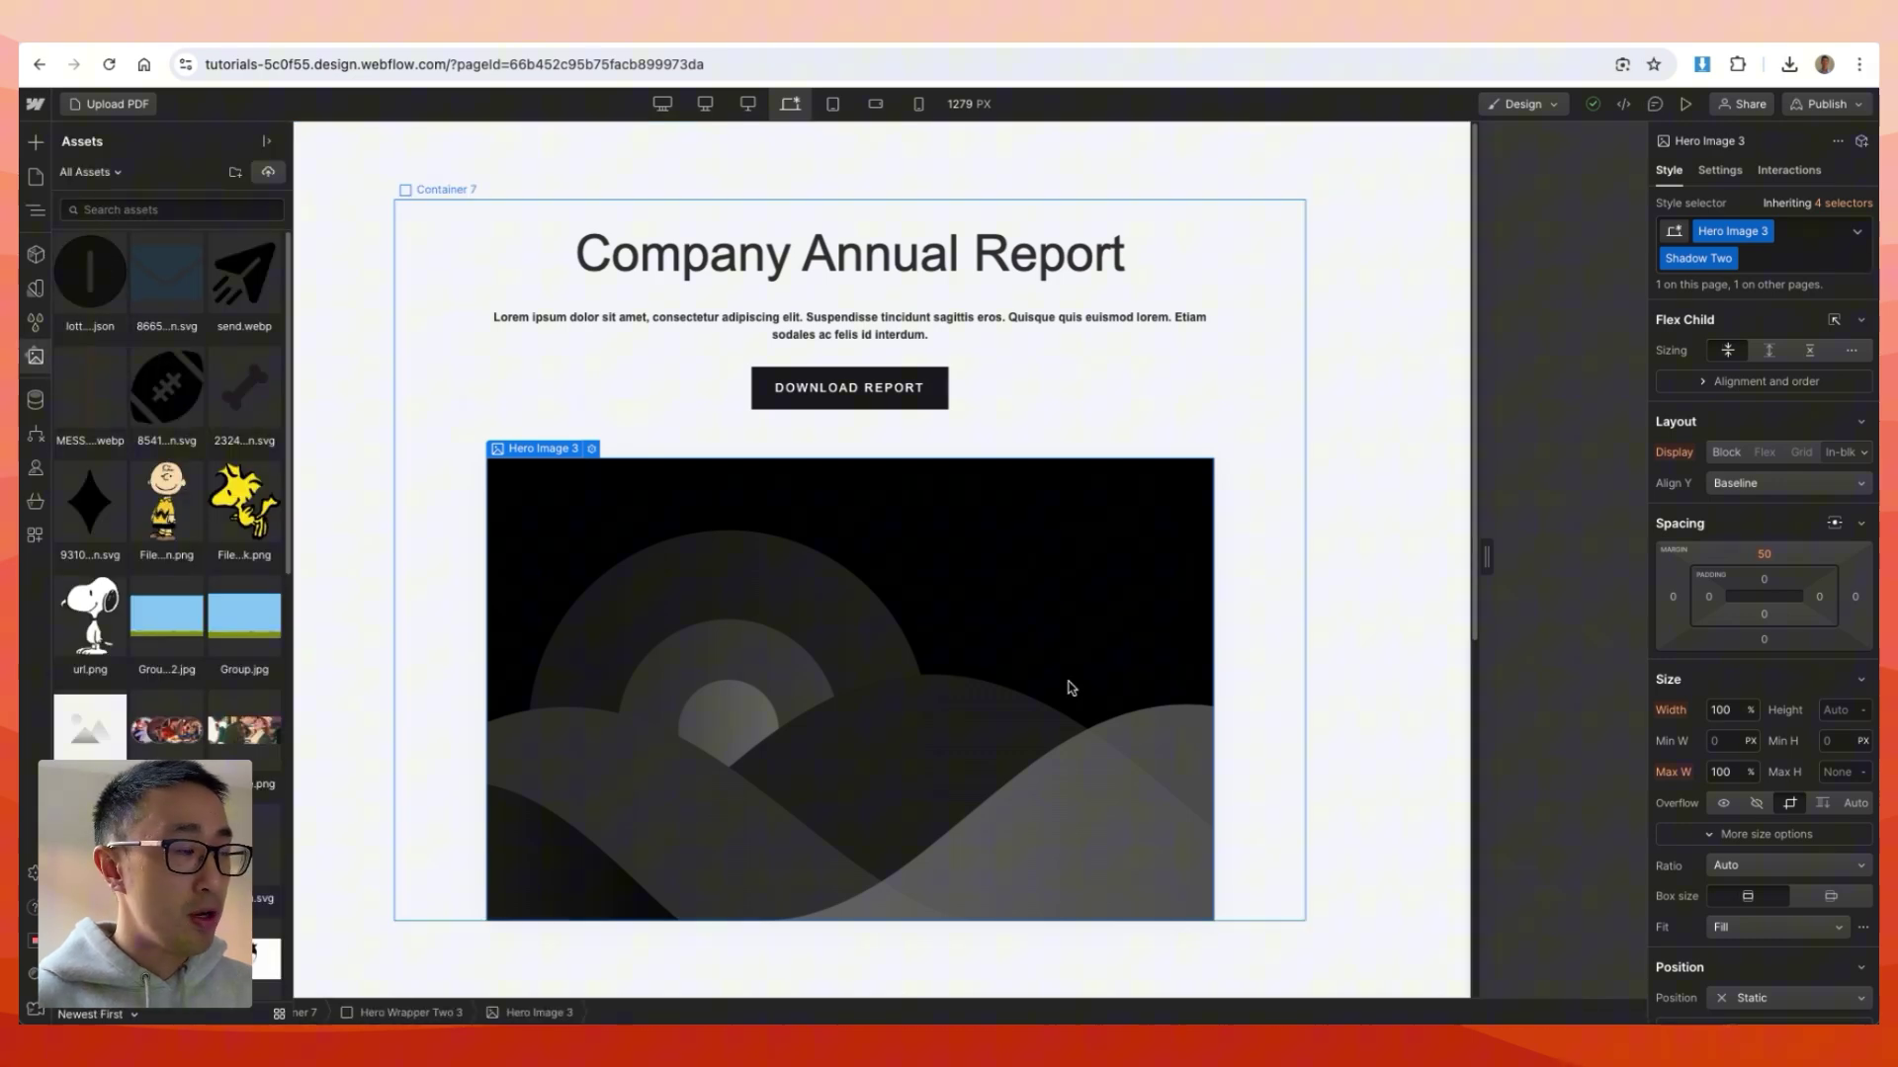
Step: Drag the Woolworths Group 2023 Annual Report PDF from Finder's Downloads into Webflow's Assets panel
key("super+Tab")
key("super+Tab")
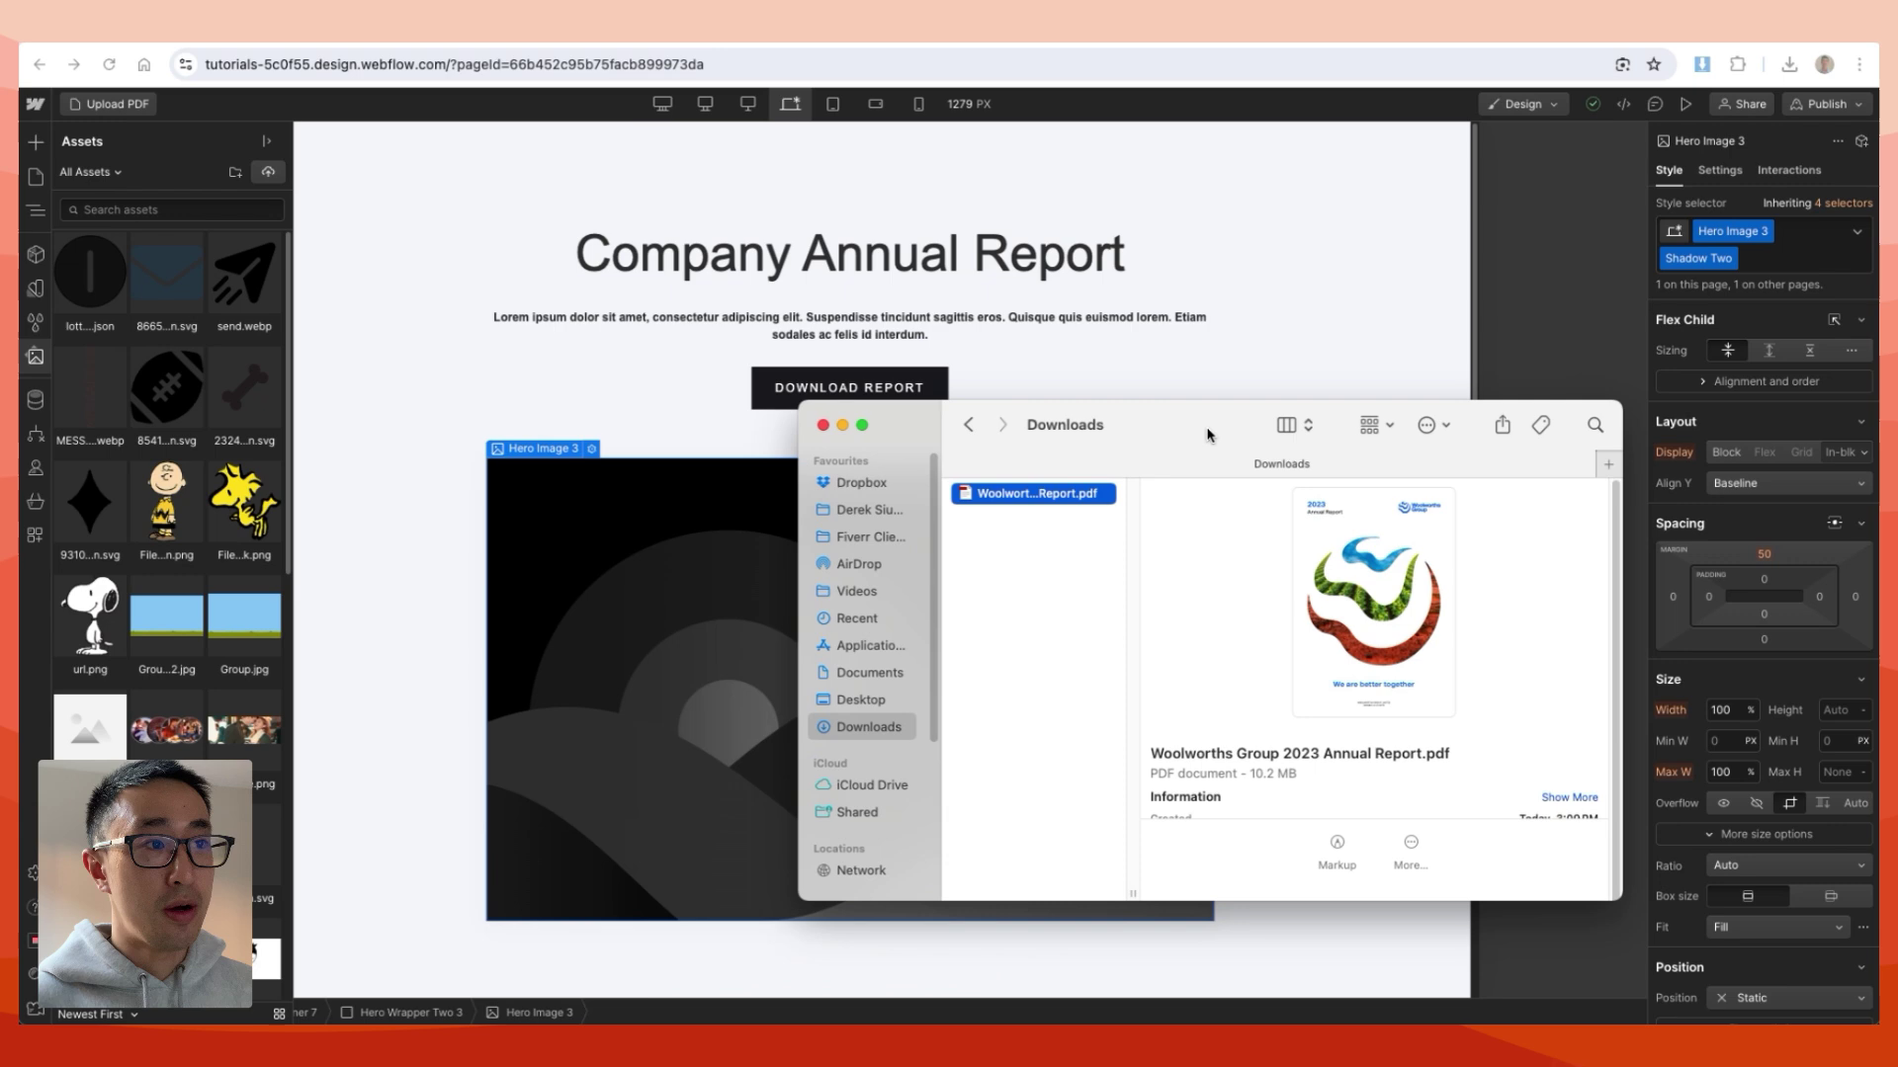
left_click_drag(1208, 435, 1217, 435)
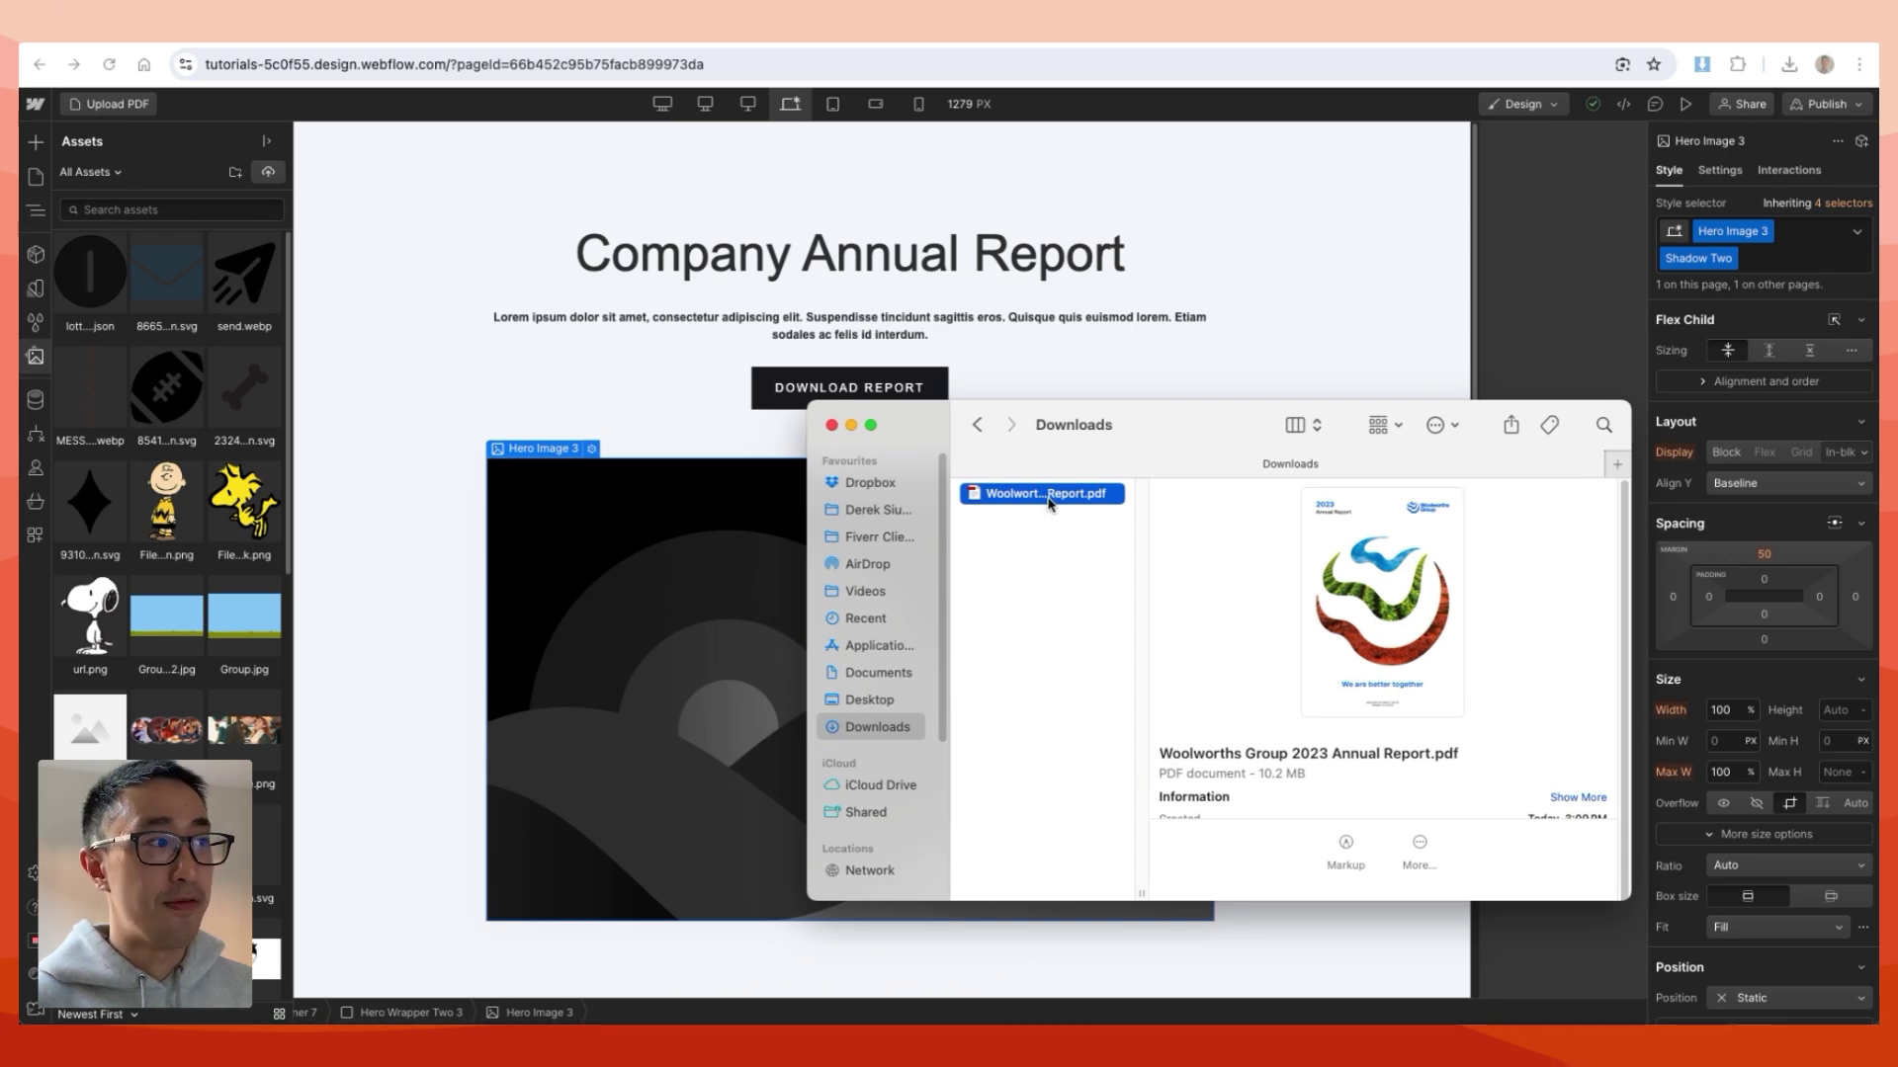
key("space")
key("space")
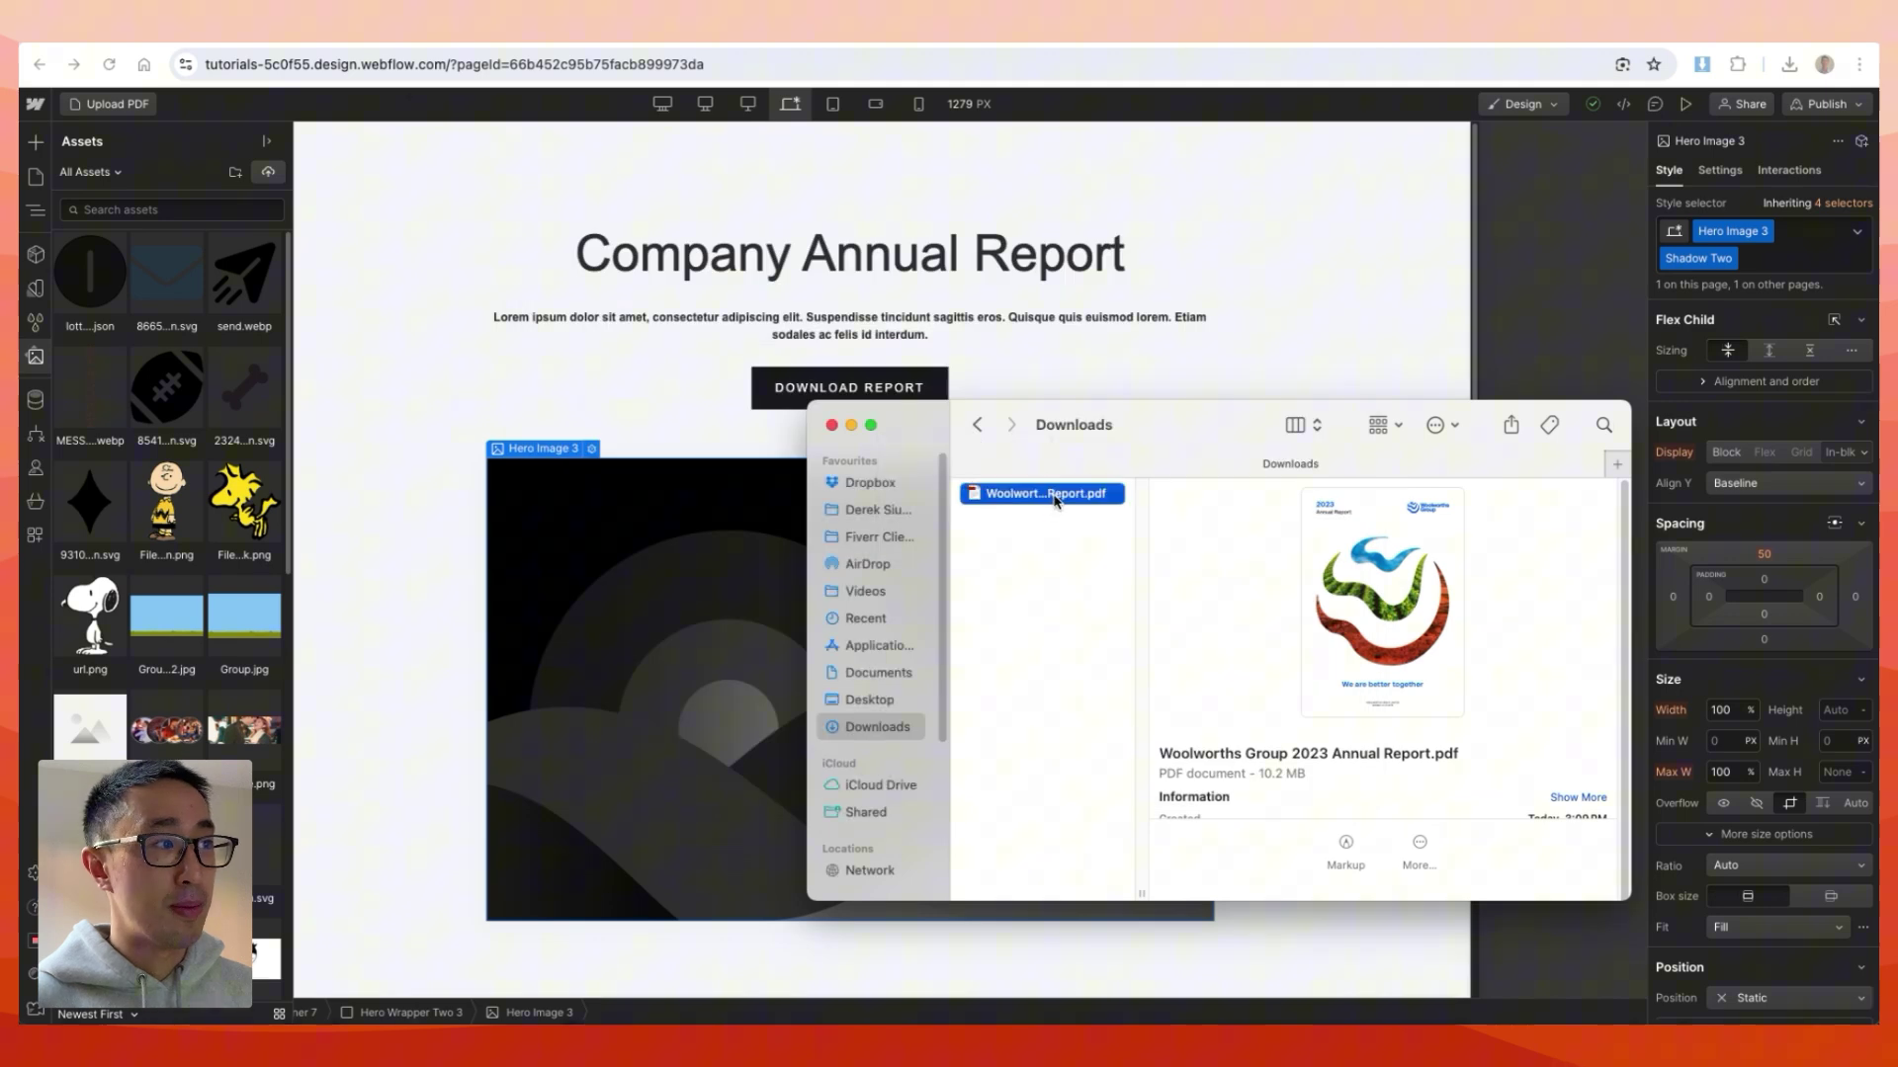
left_click_drag(1049, 502, 228, 445)
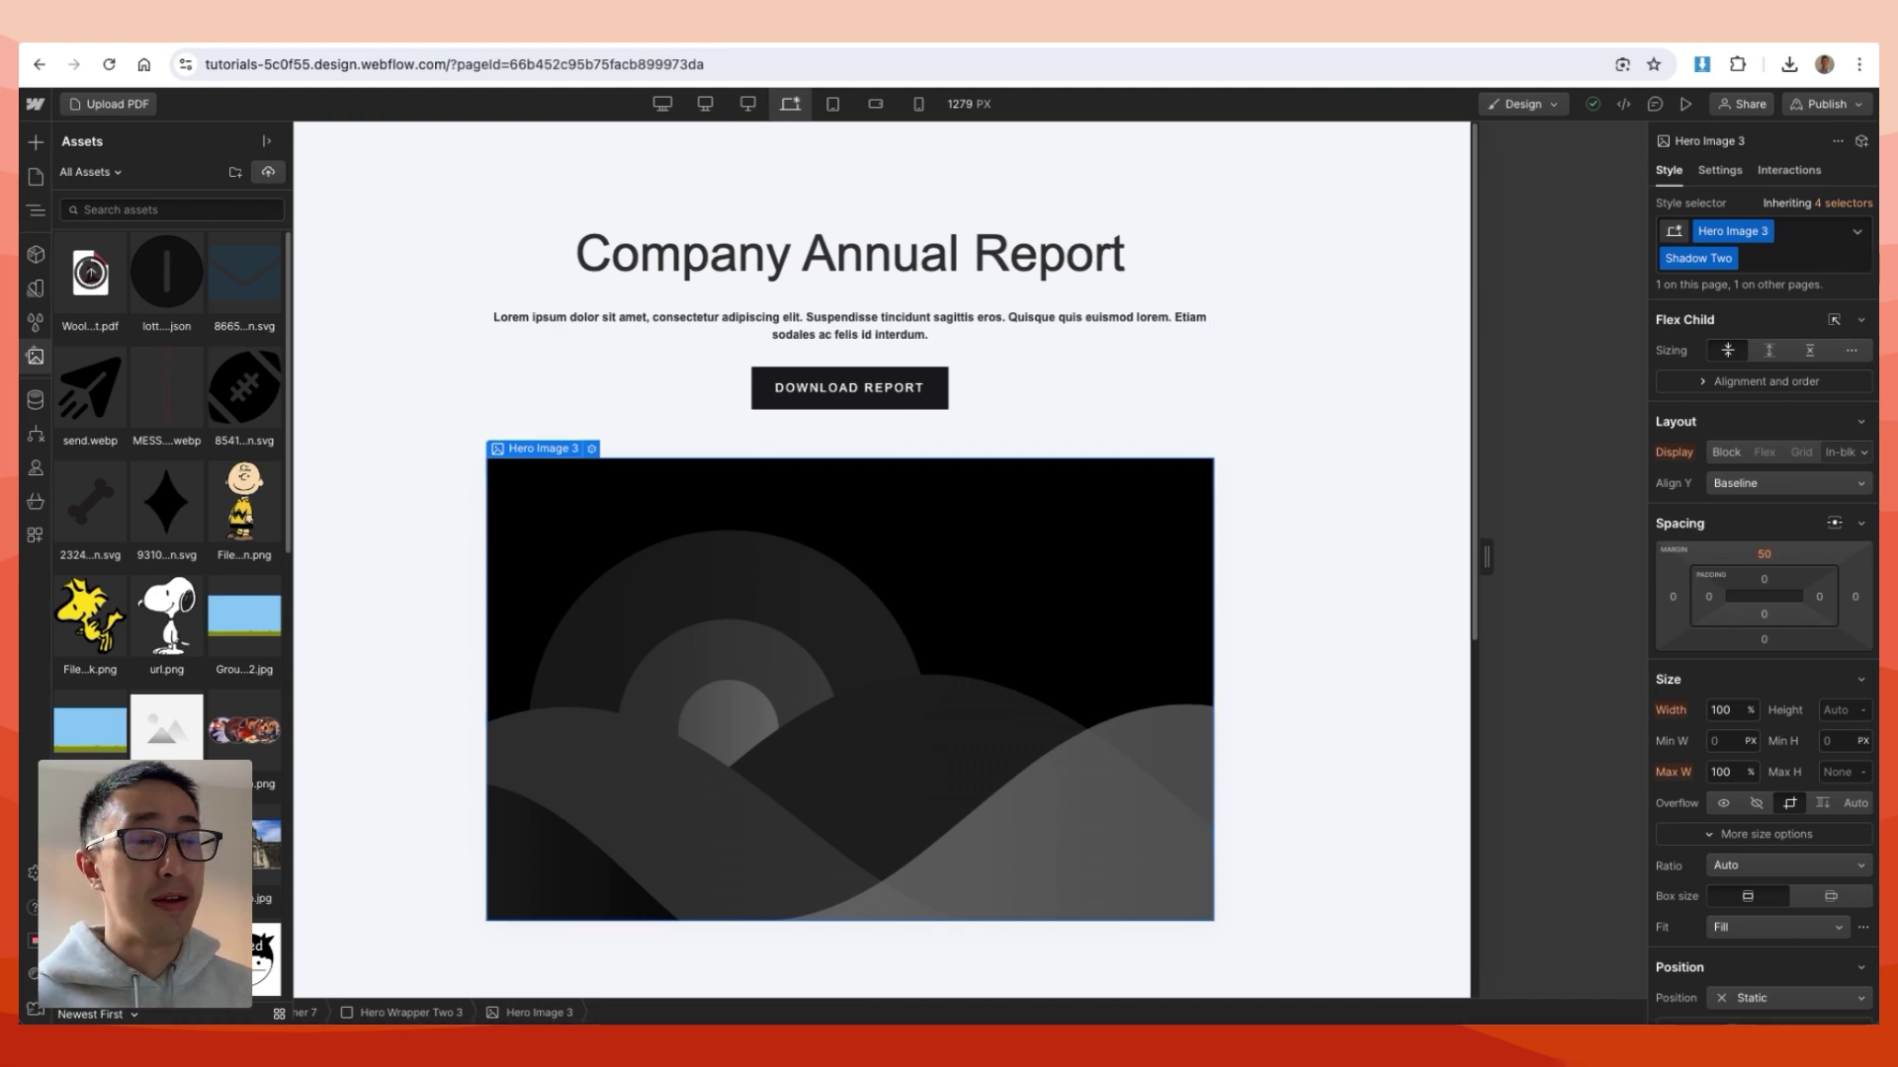
Step: Load the Woolworths report into iLovePDF's Compress PDF tool with Recommended Compression selected
left_click(1137, 29)
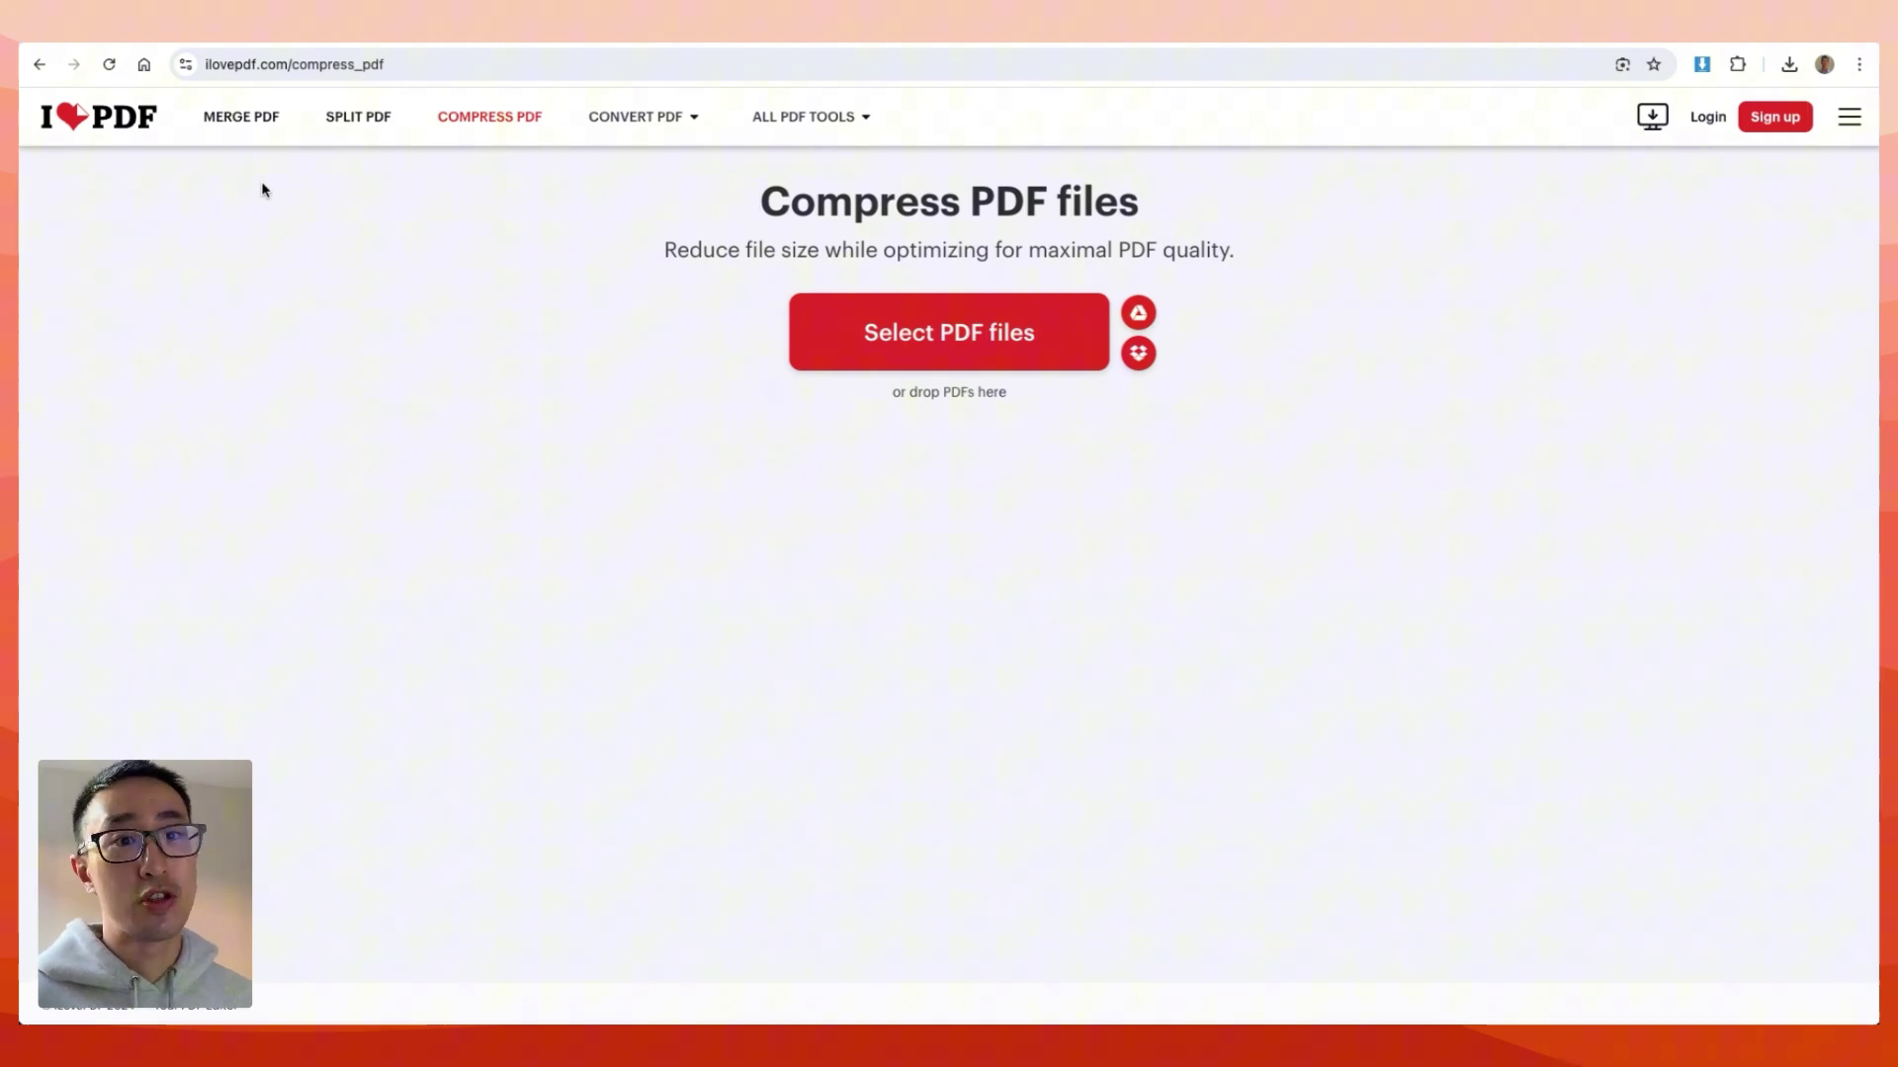
left_click_drag(1092, 499, 647, 399)
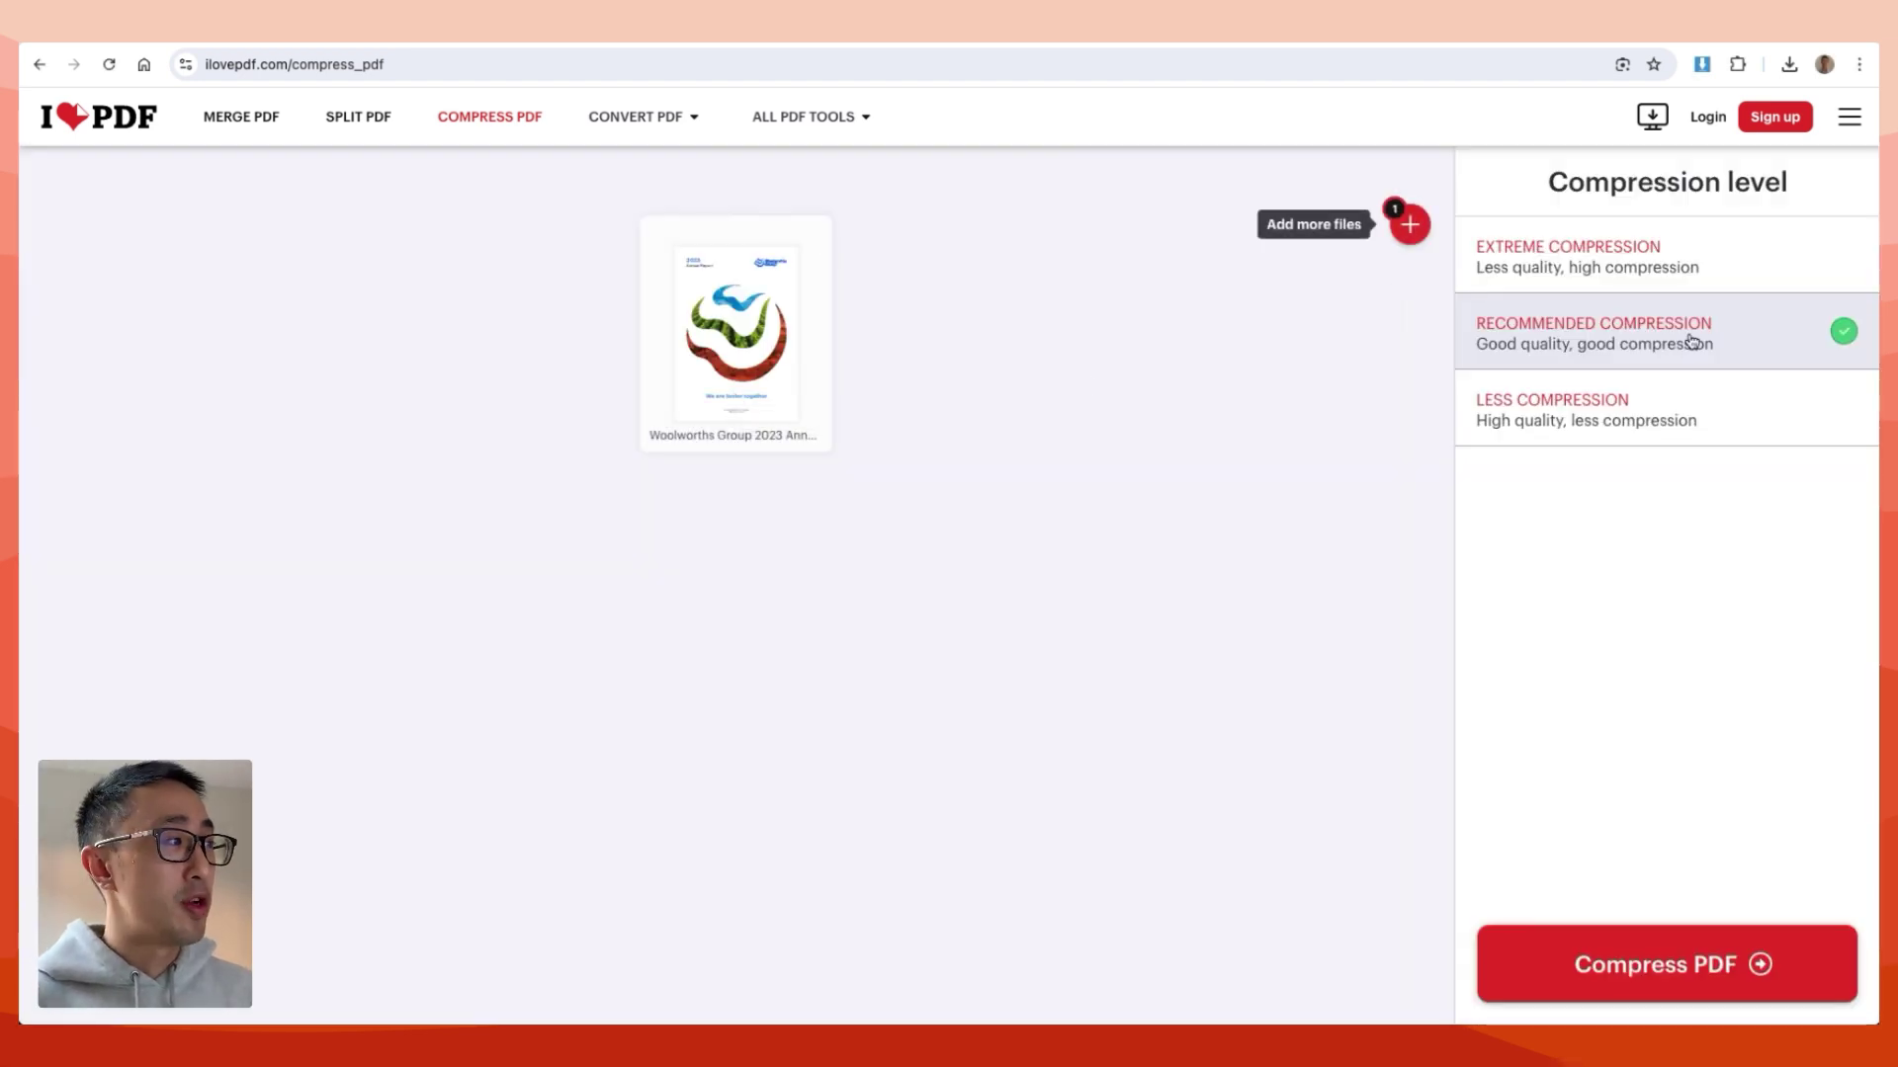
left_click(1668, 275)
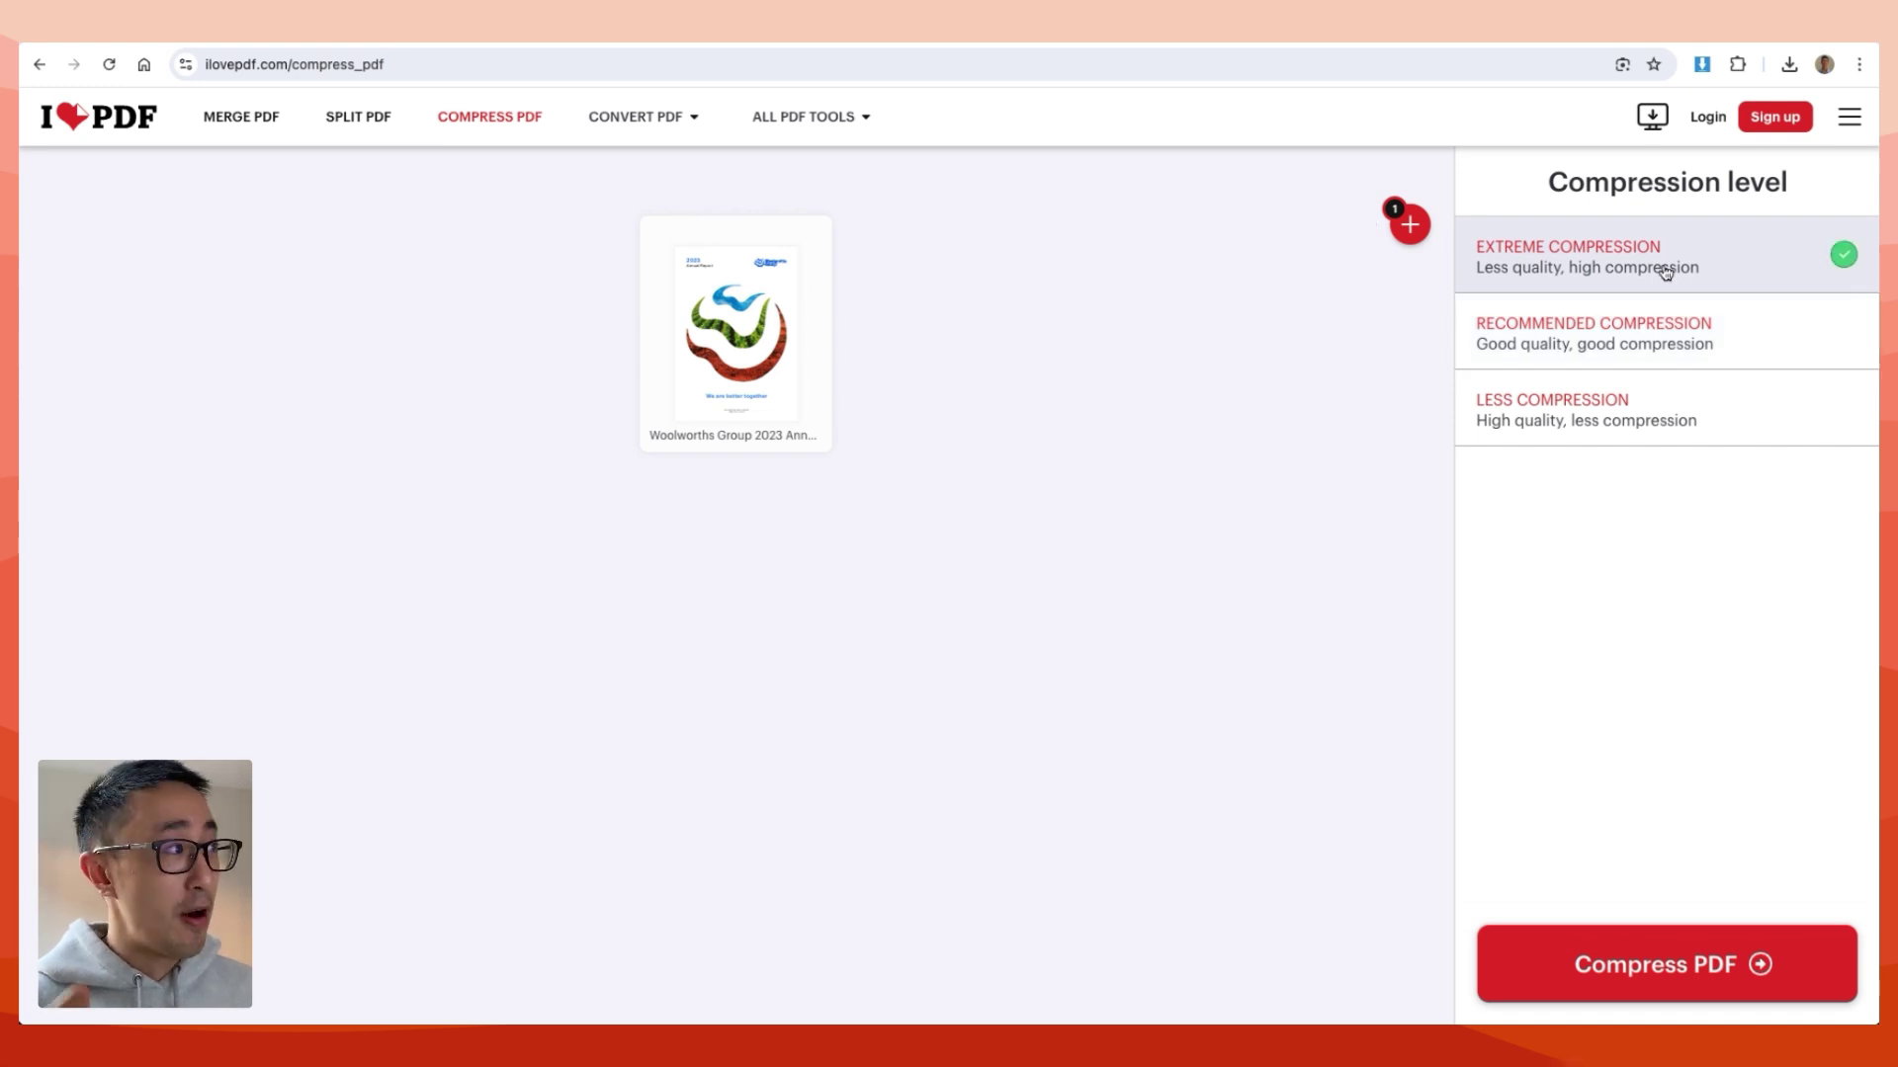
left_click(1665, 328)
left_click(1654, 407)
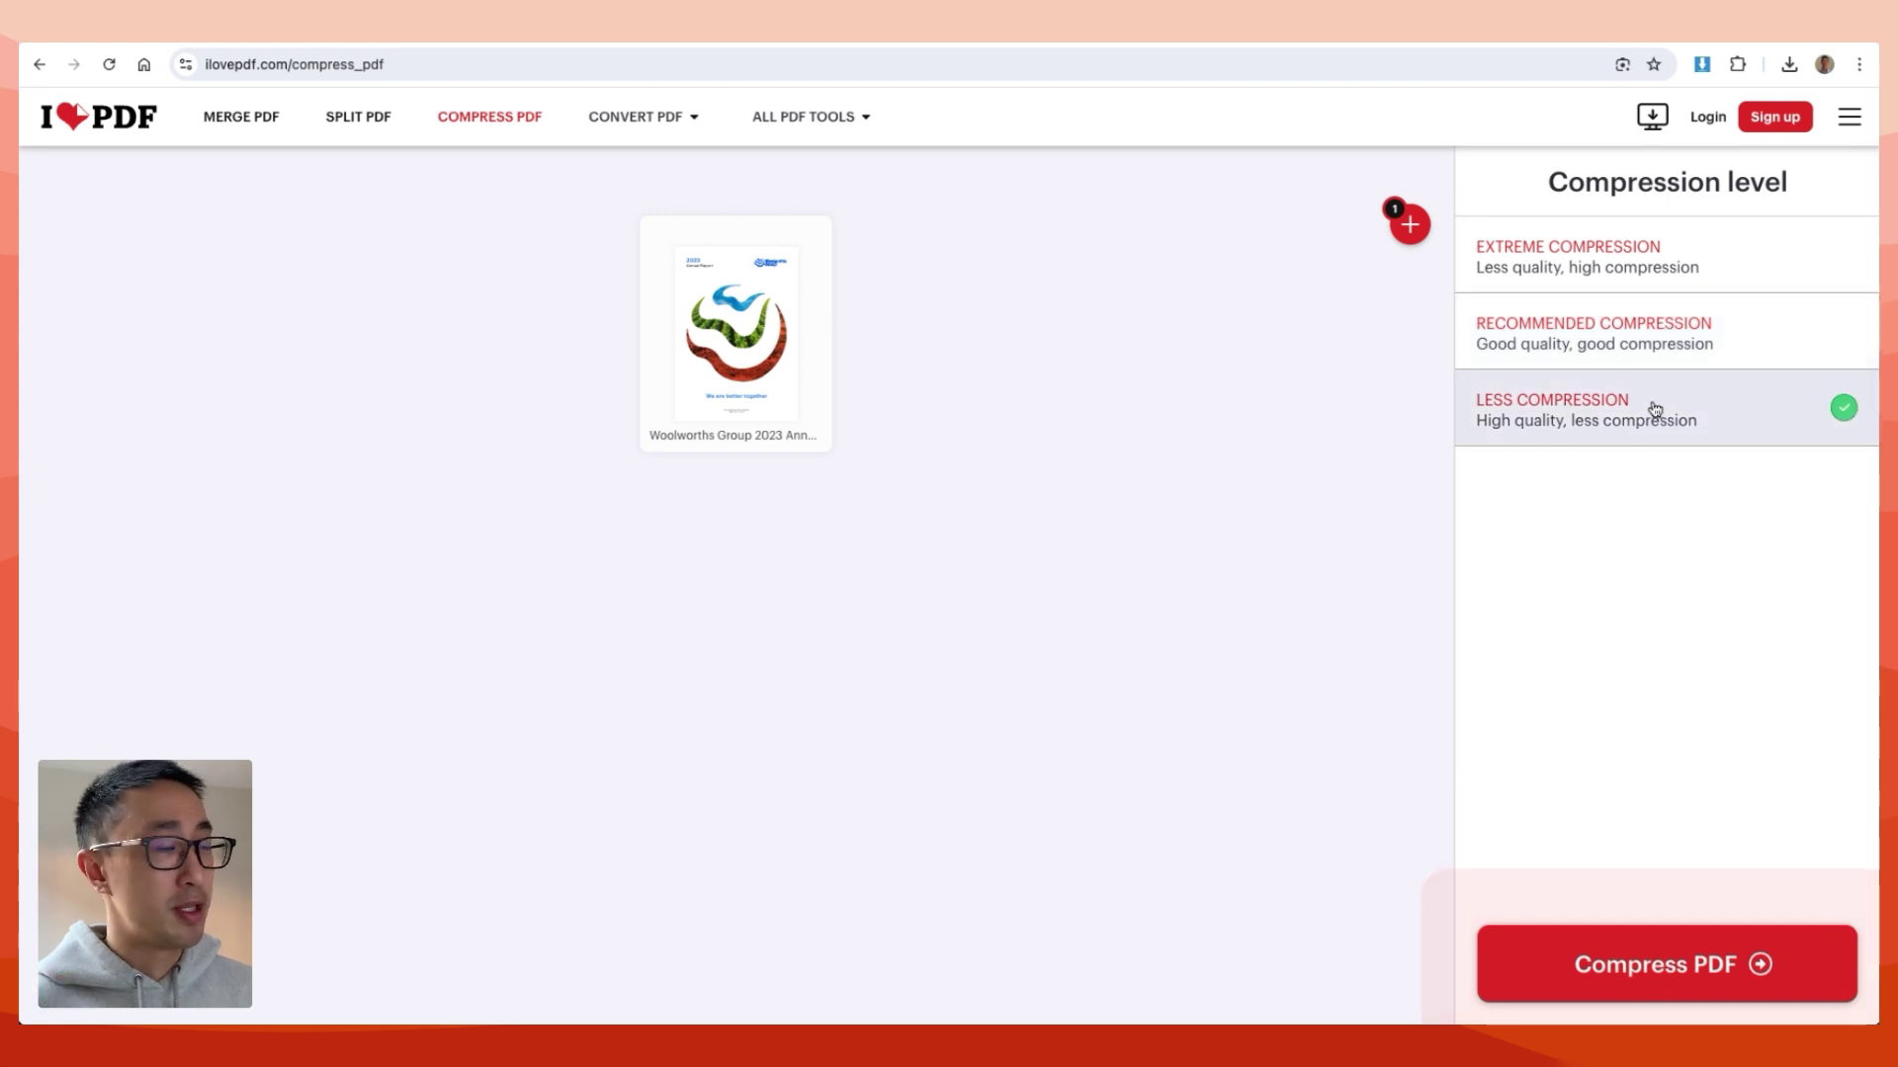
left_click(1647, 358)
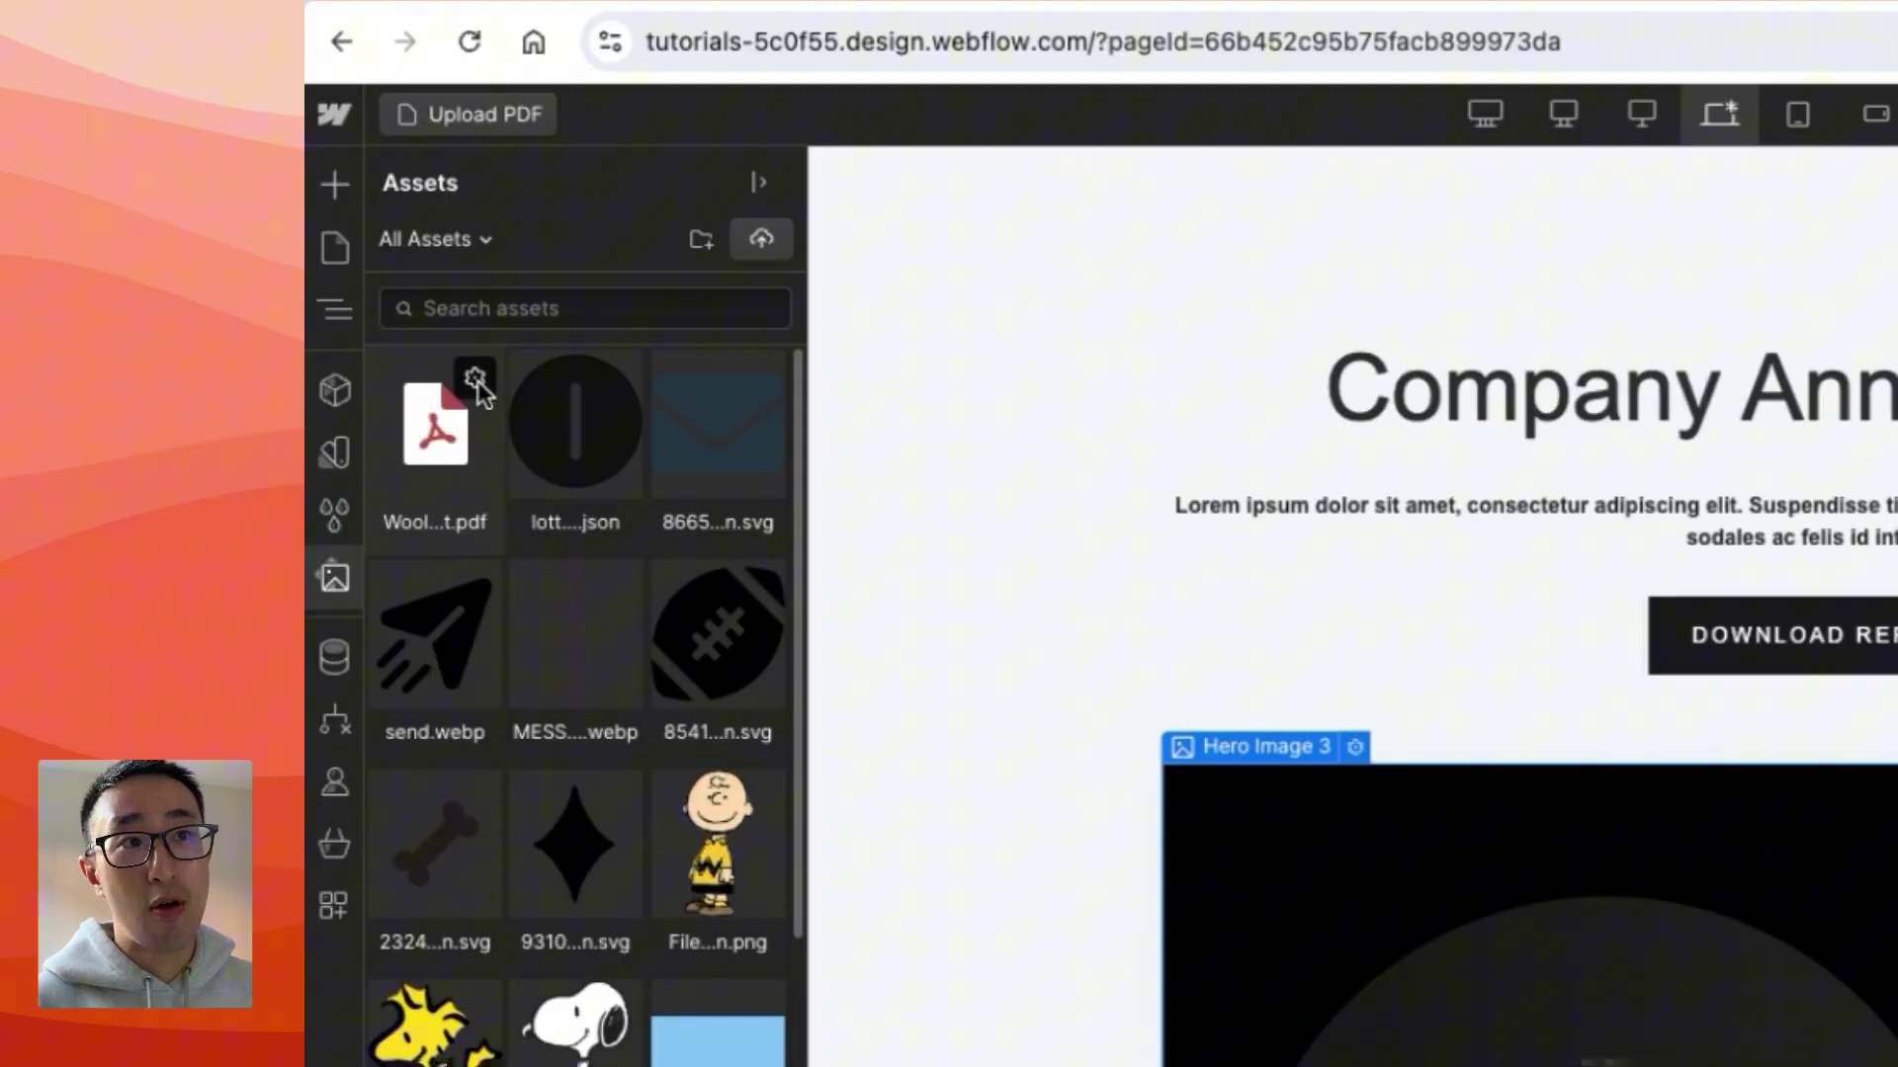
Step: Open the Woolworths PDF asset's details and view the 9.68 MB file in a new Chrome tab
left_click(111, 249)
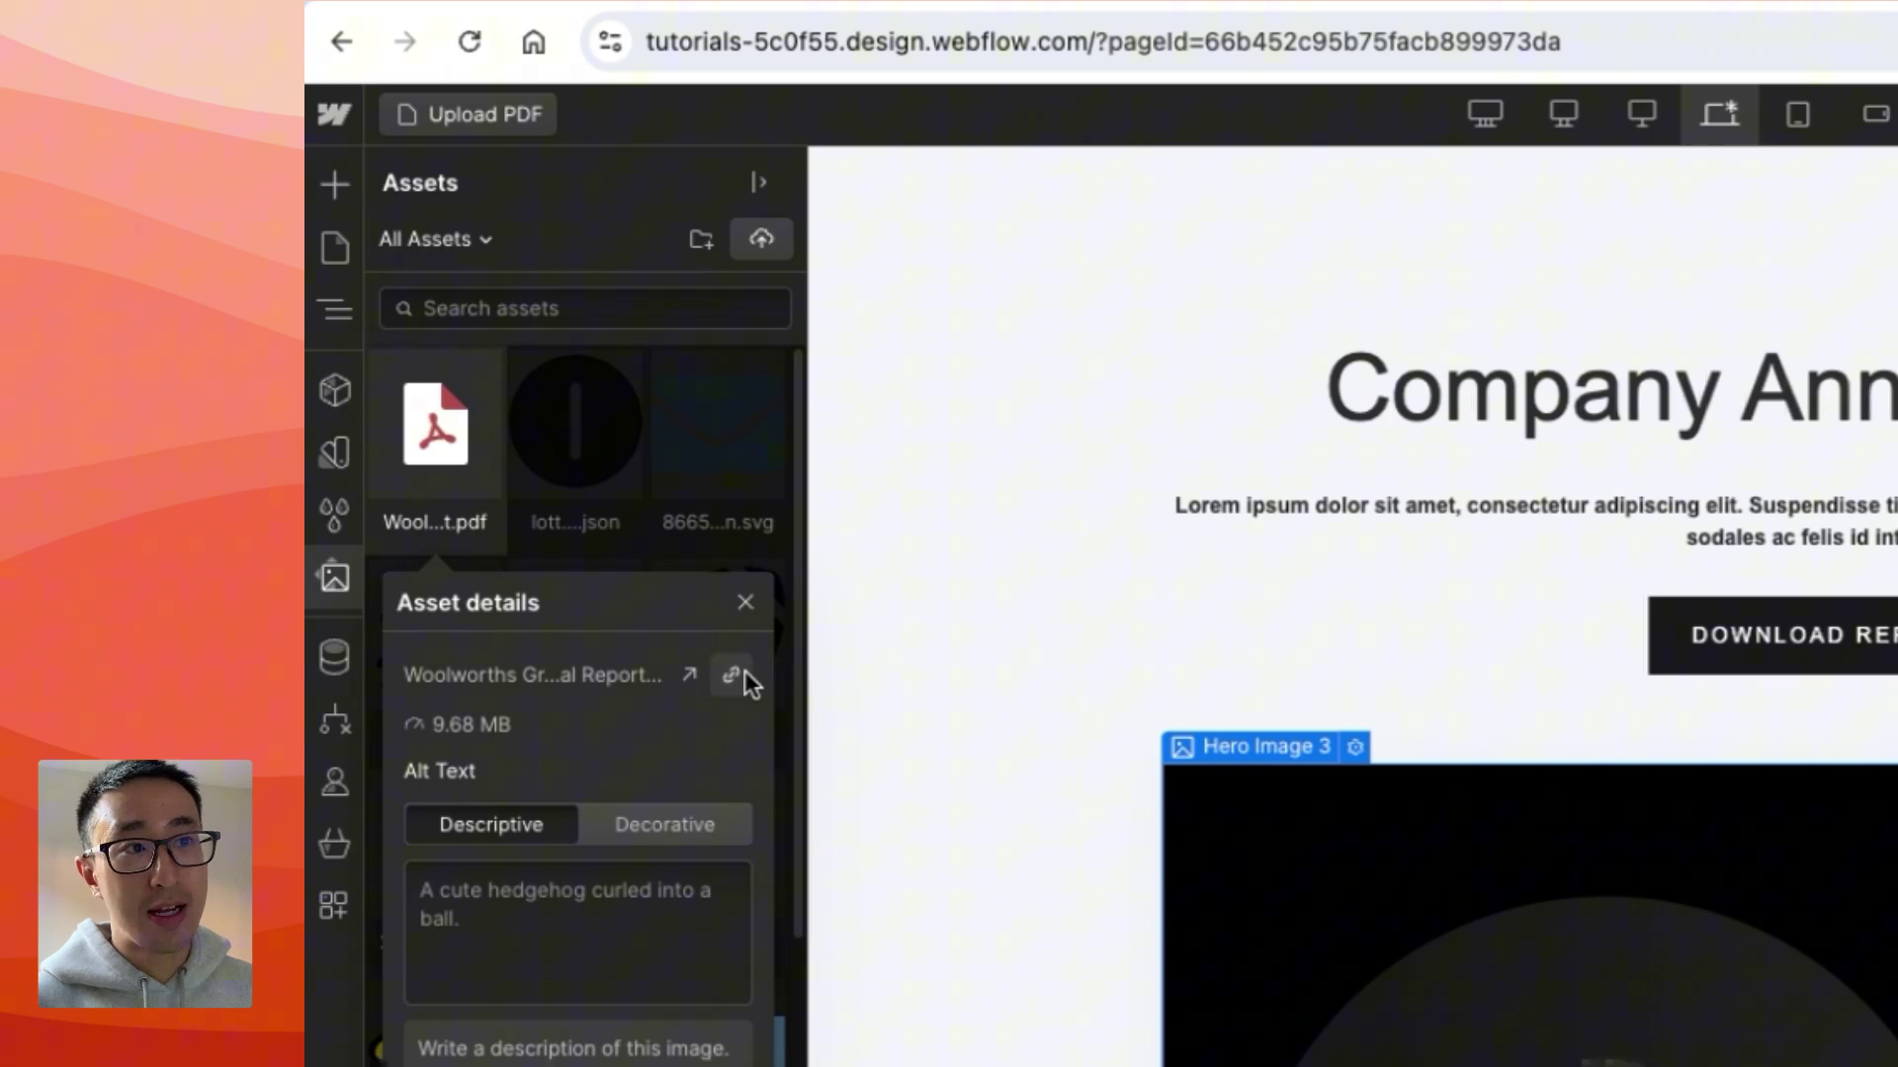
left_click(689, 677)
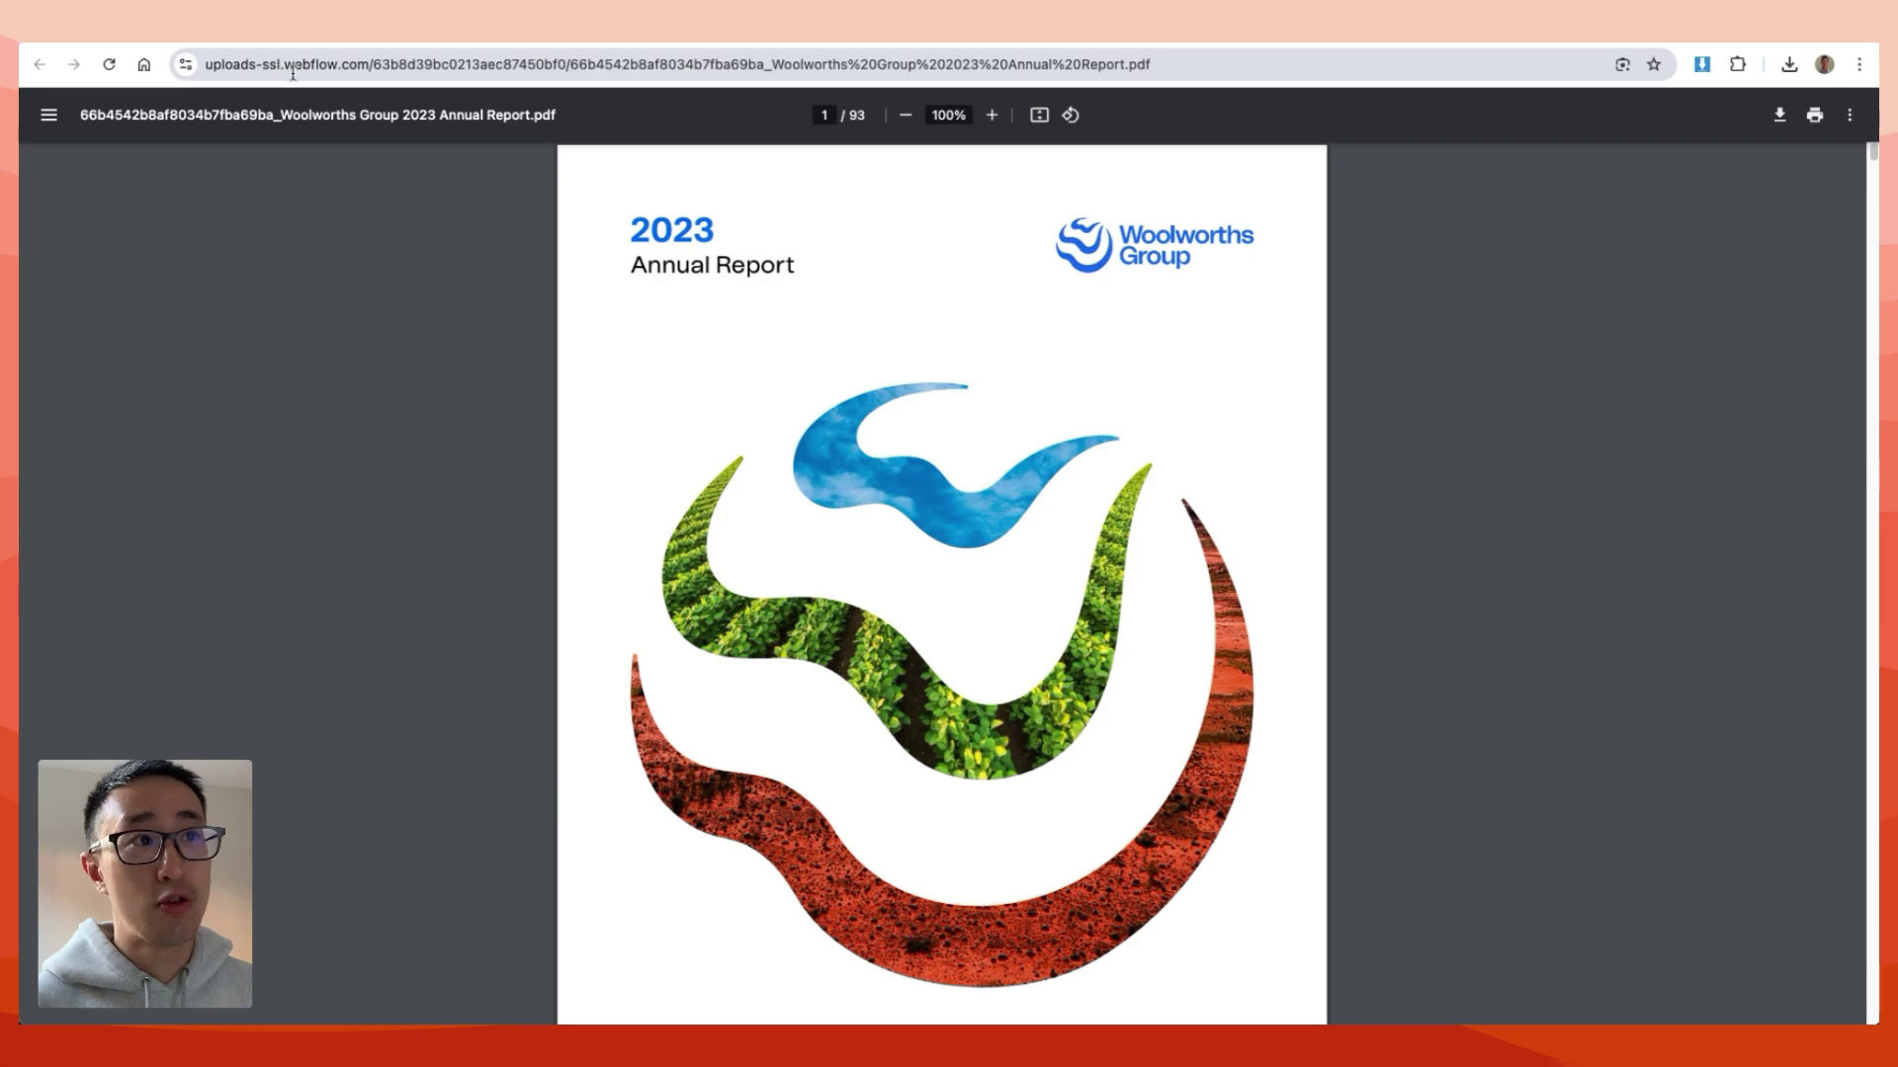
Step: Scroll through the Woolworths report's opening pages in Chrome's PDF viewer
scroll(1296, 310, "down", 1)
scroll(1301, 322, "up", 1)
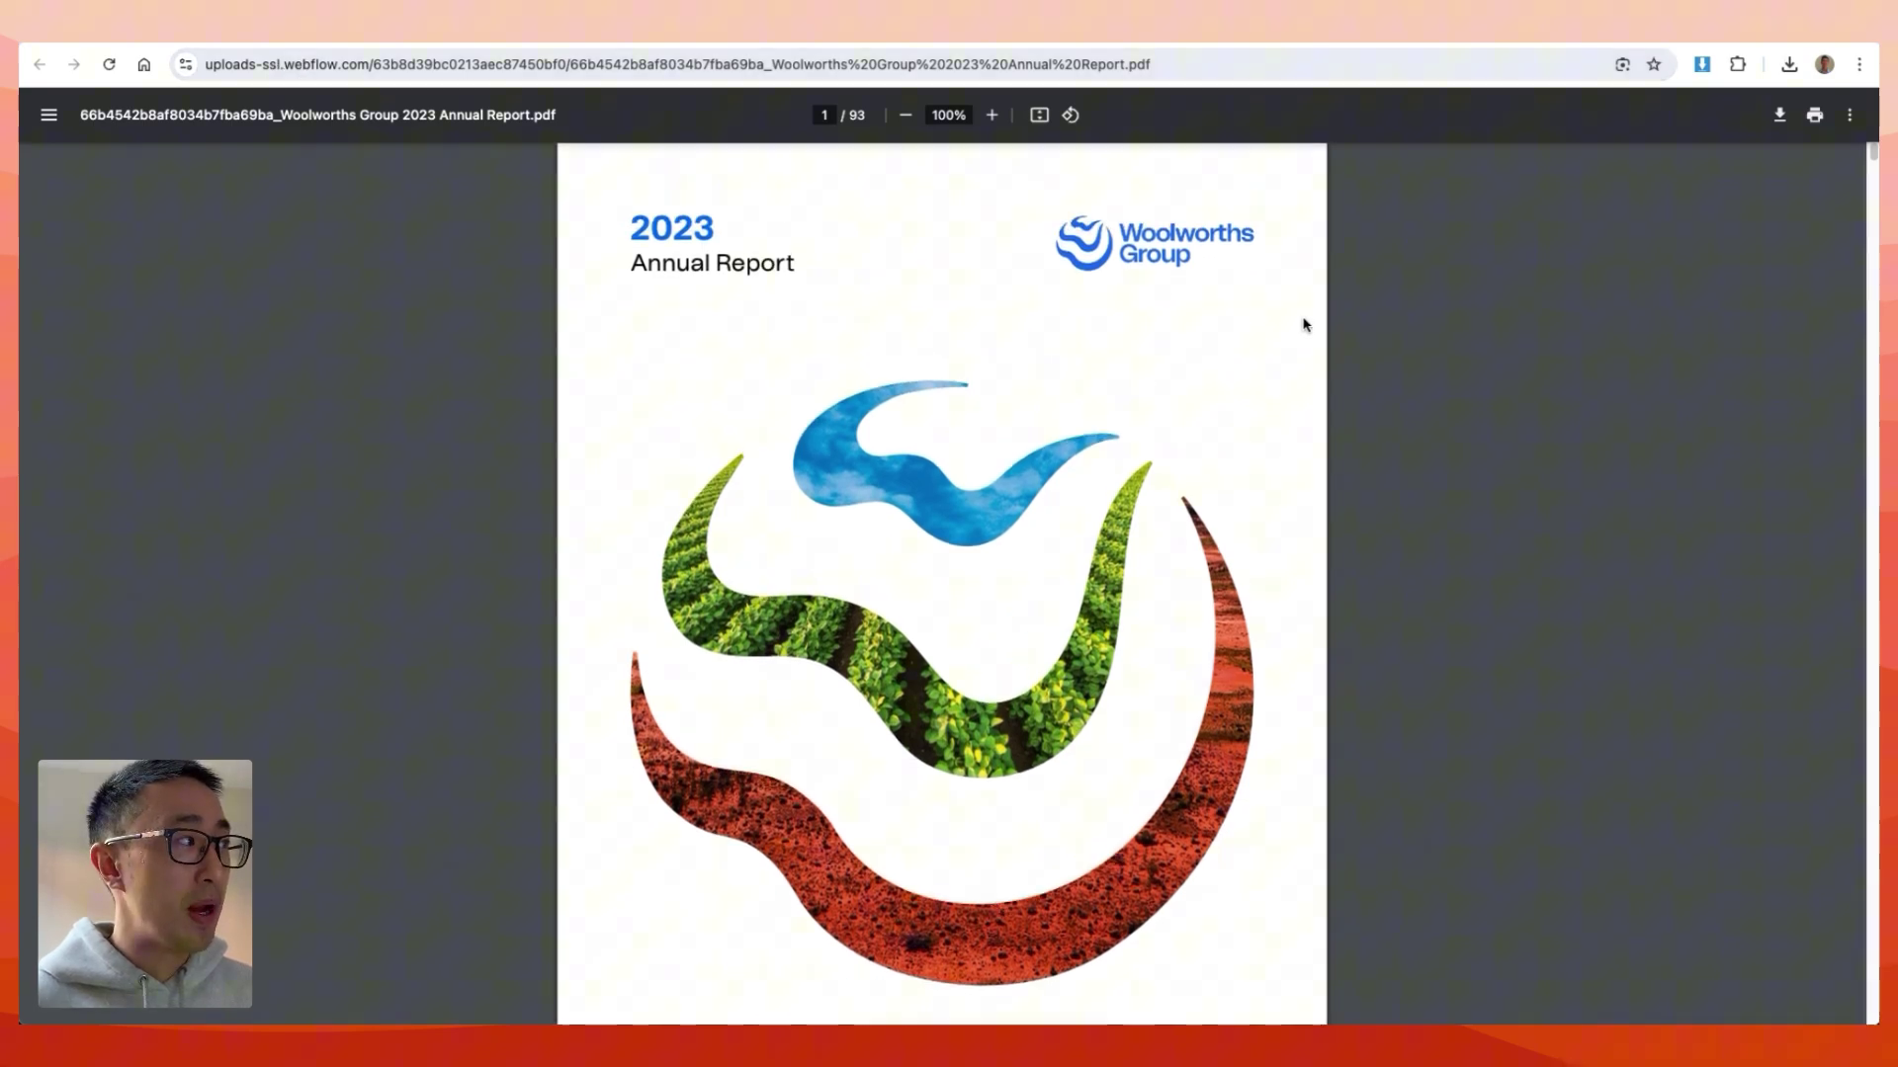
scroll(1302, 324, "down", 7)
scroll(1302, 324, "down", 20)
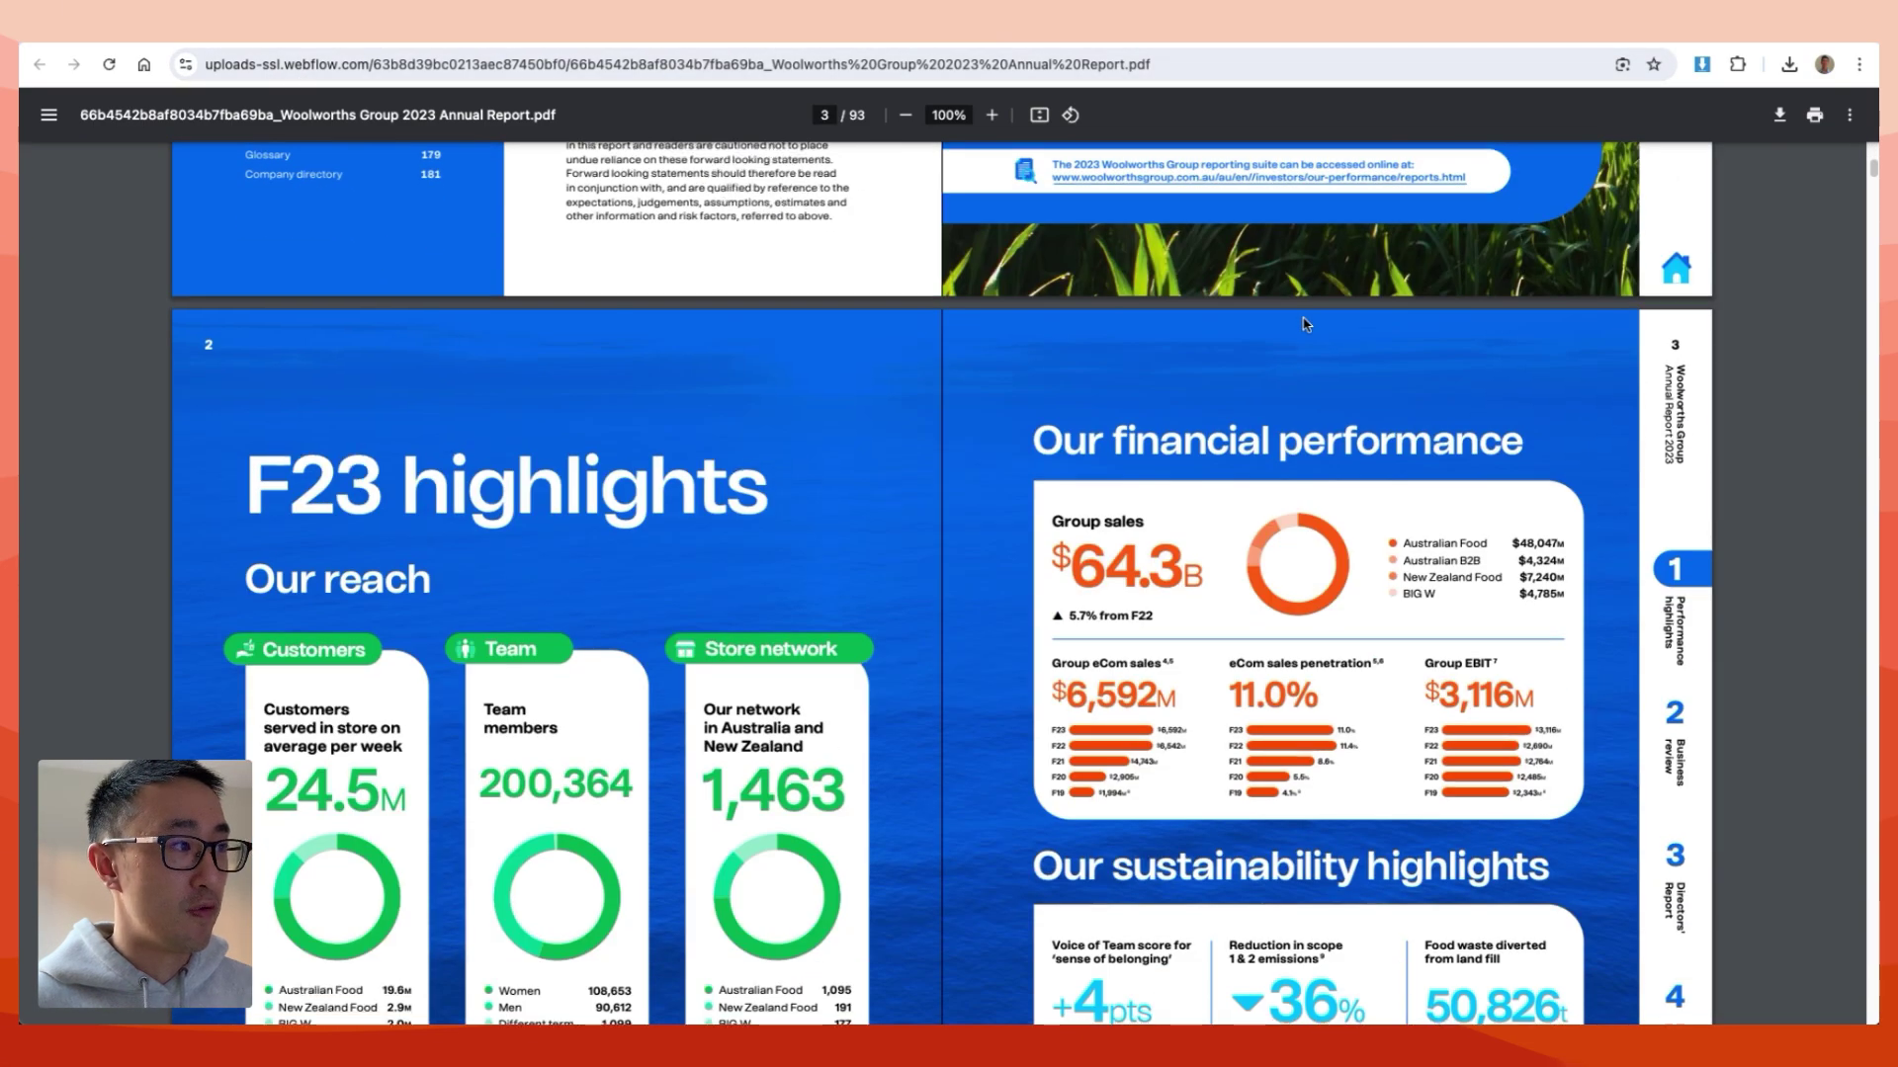
scroll(1305, 322, "down", 6)
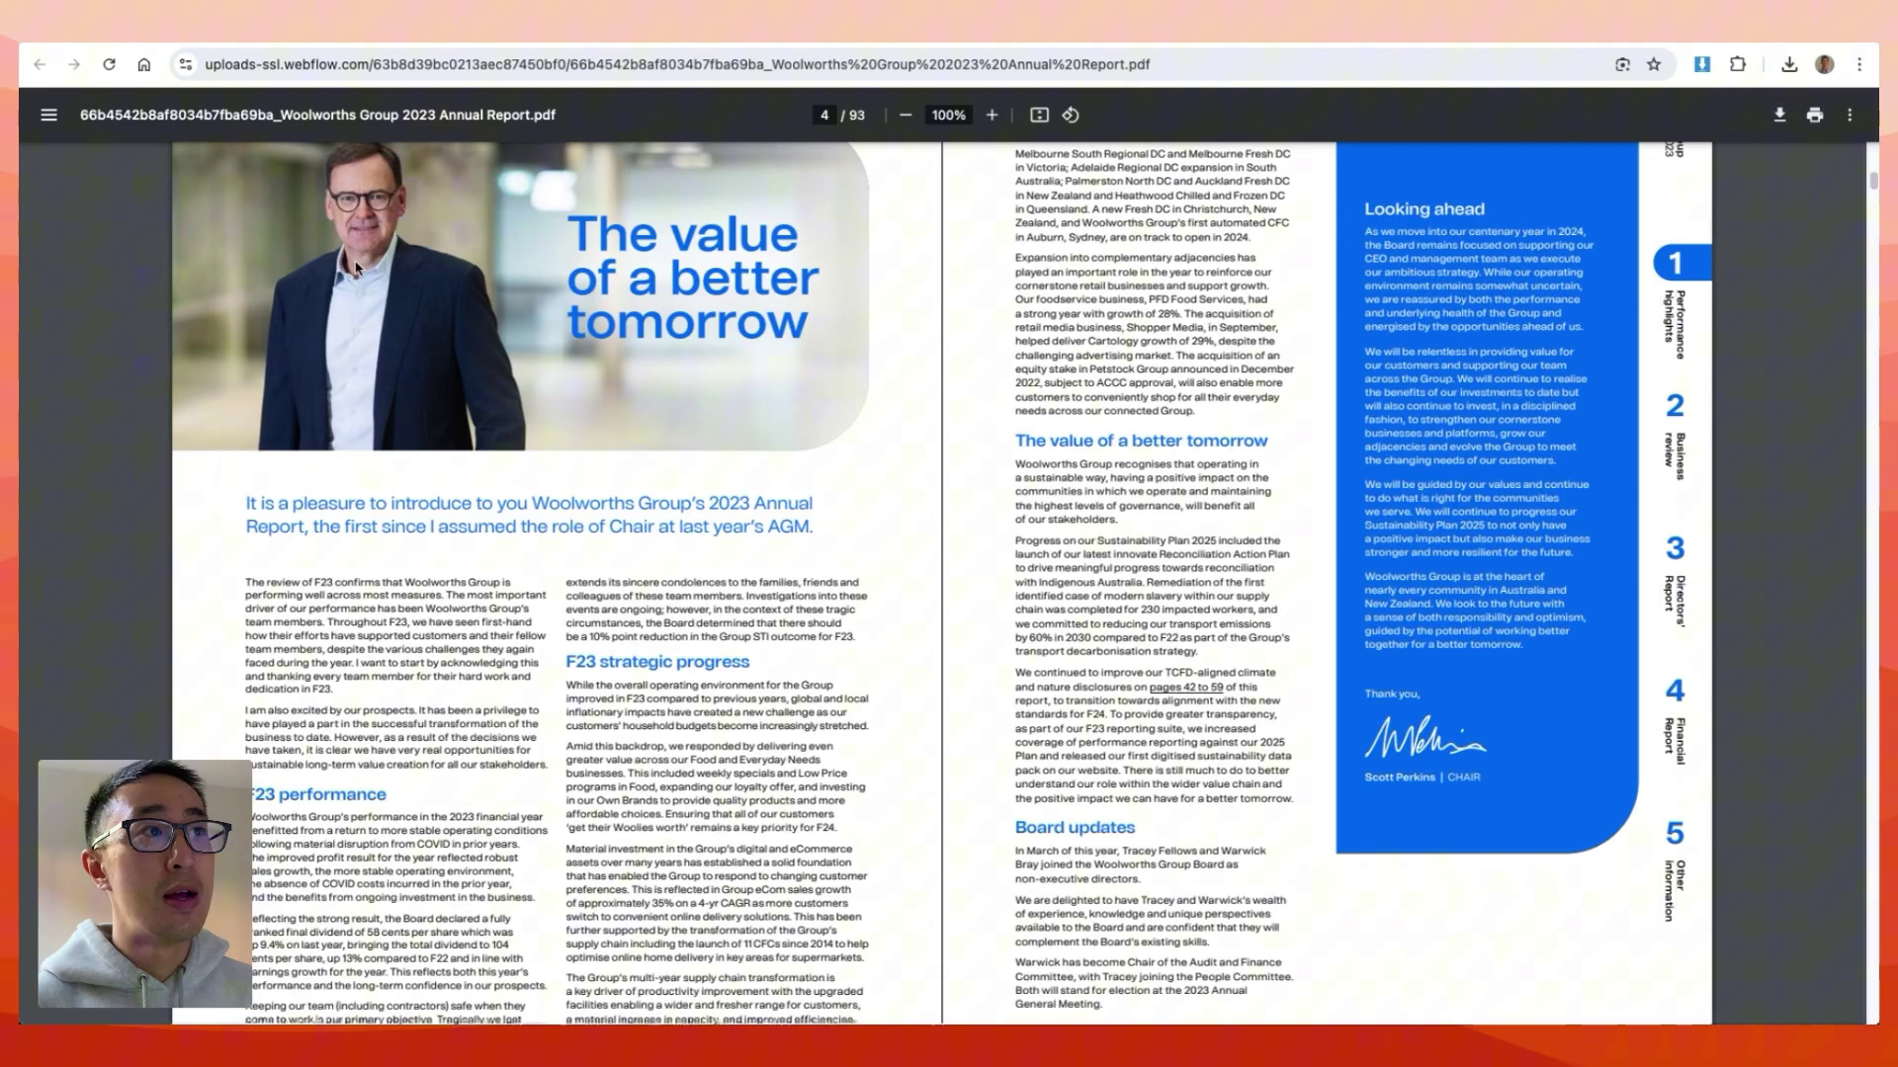
scroll(494, 158, "up", 7)
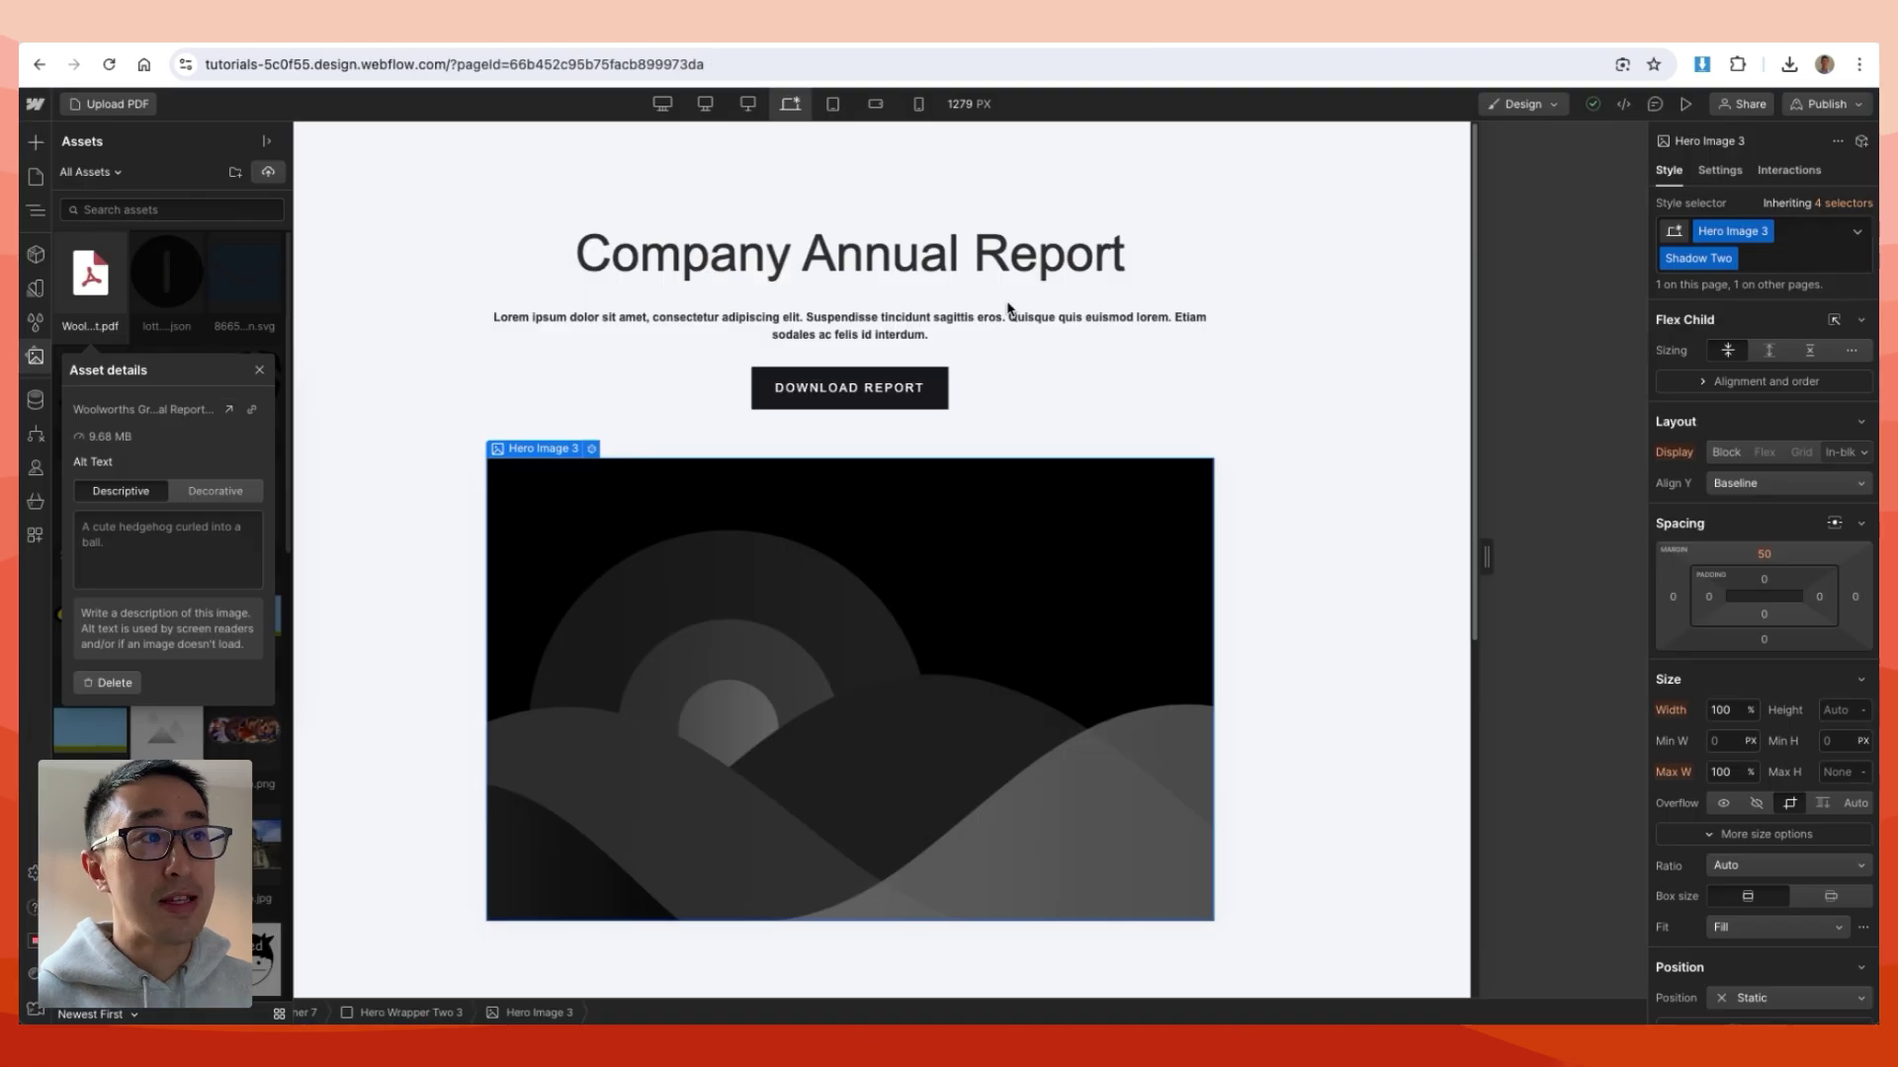
Step: Set the Download Report button's URL link to the PDF's hosted address, opening in a new tab
left_click(809, 383)
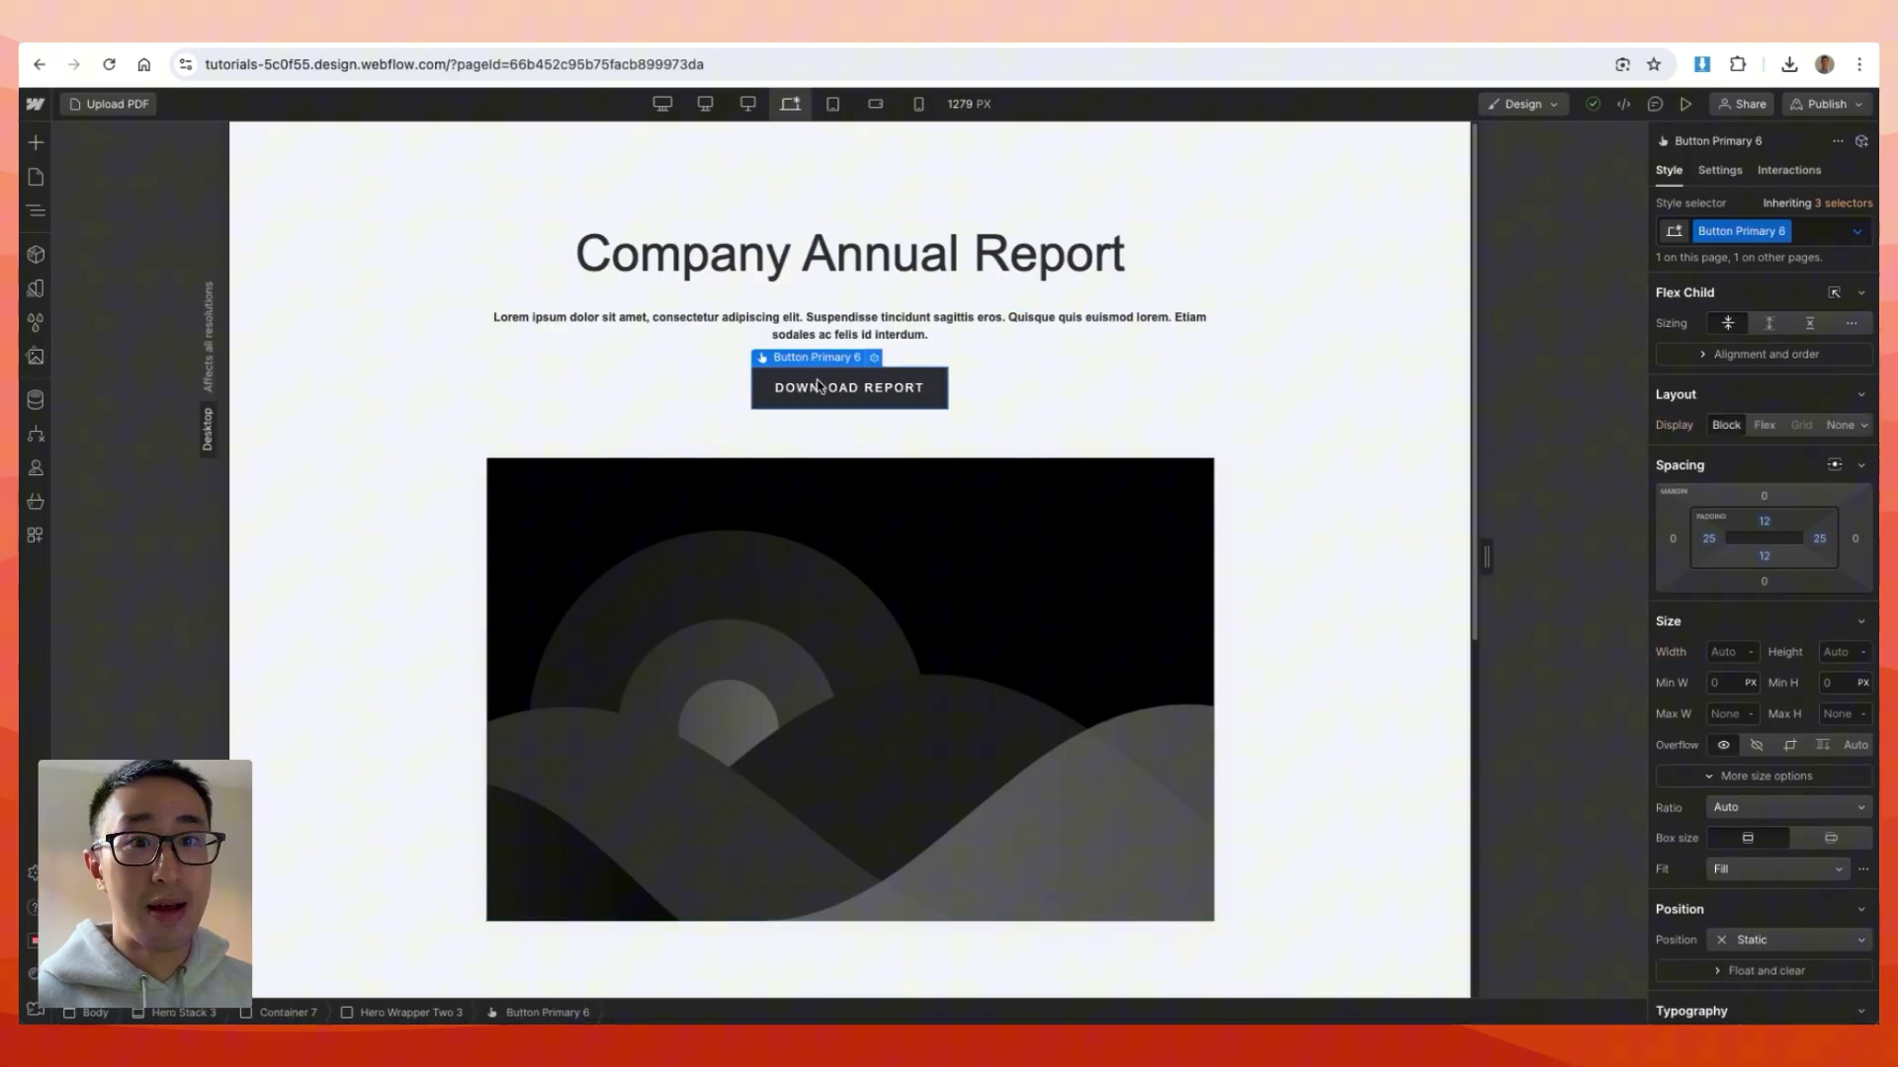
left_click(1720, 172)
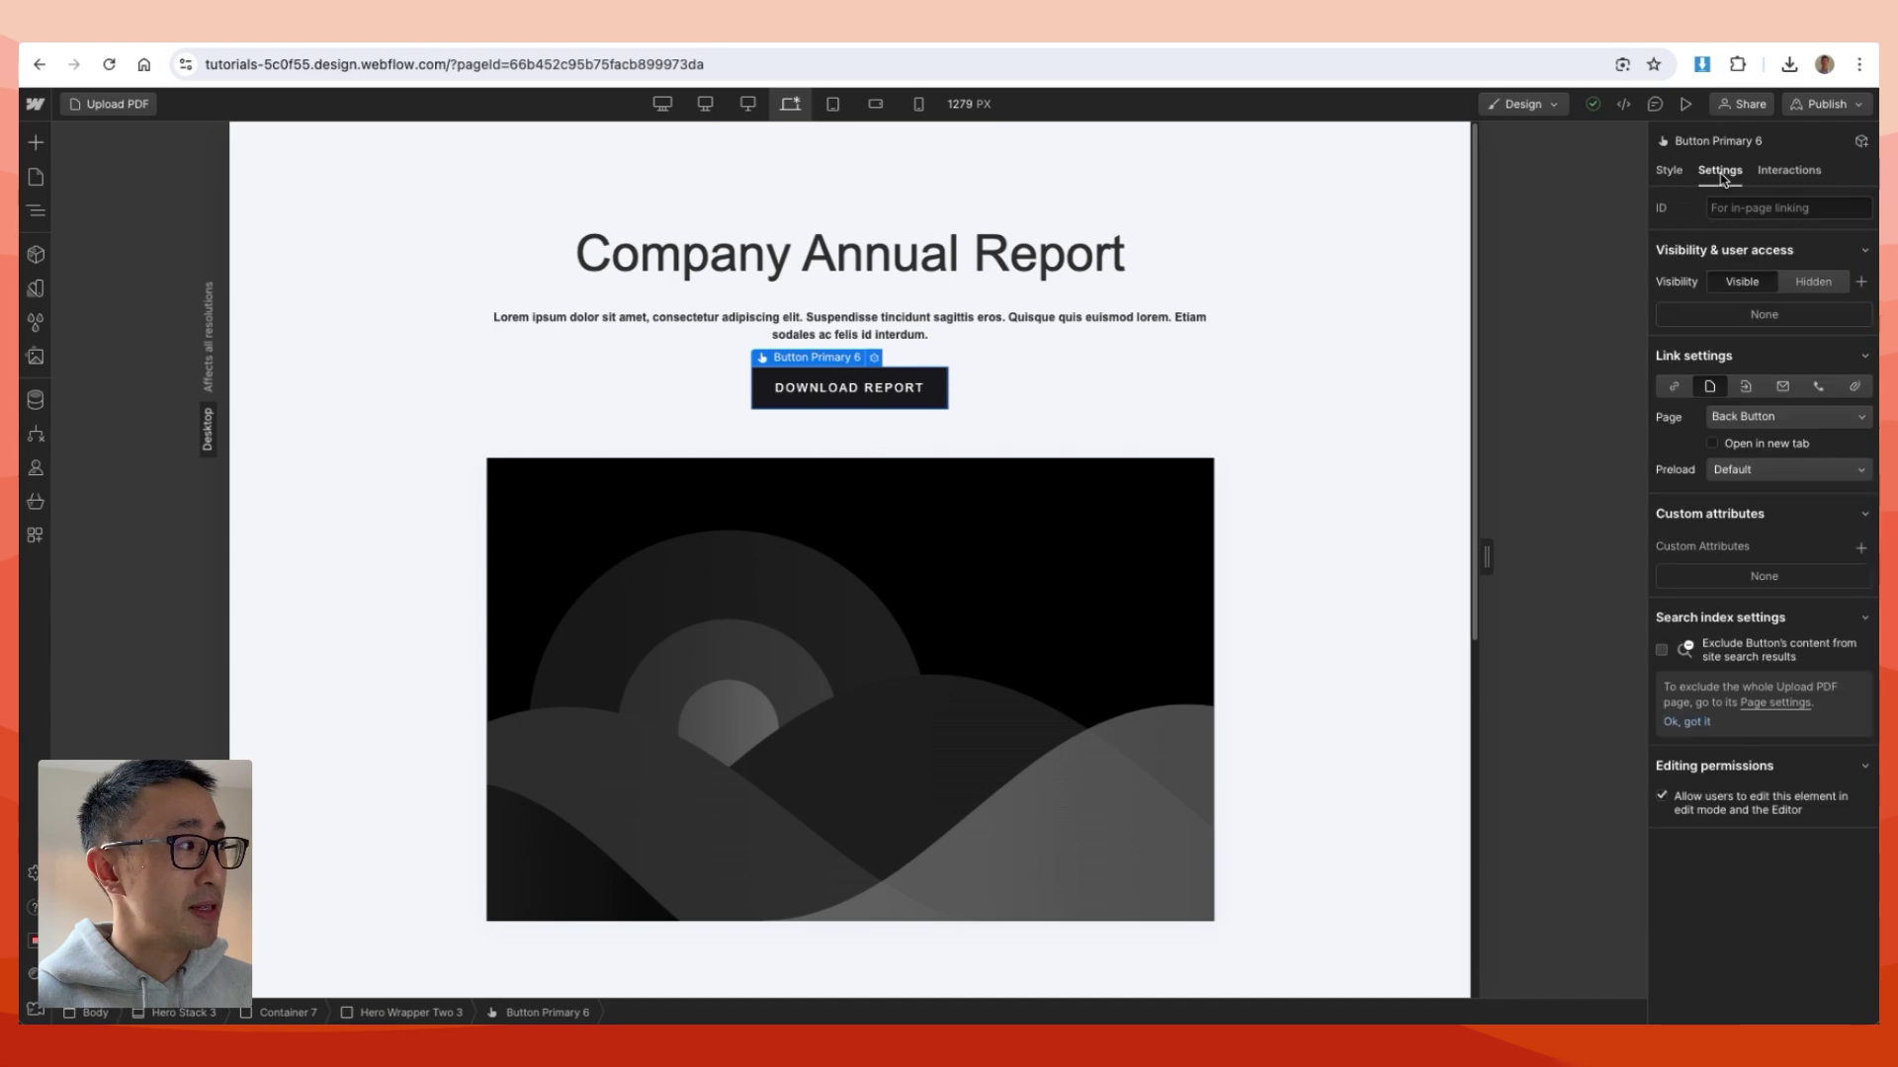
left_click(1686, 388)
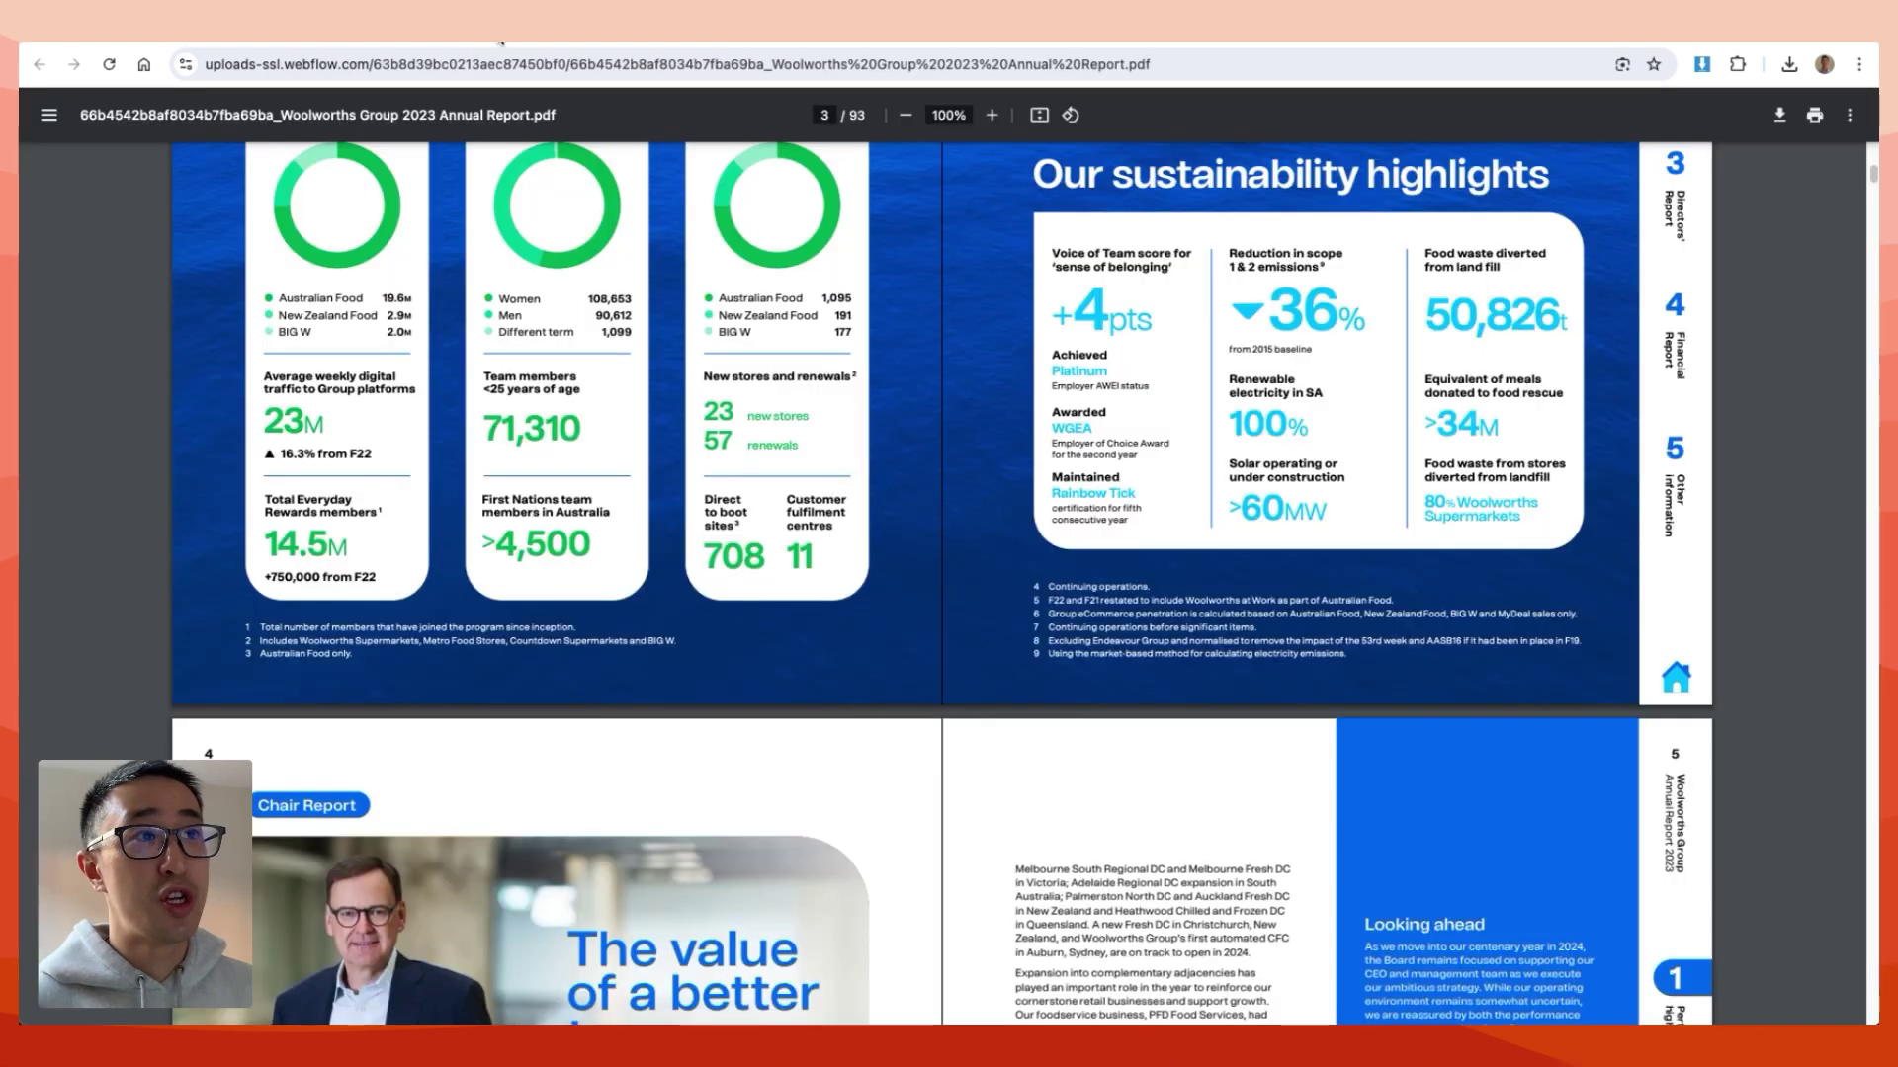
left_click(420, 64)
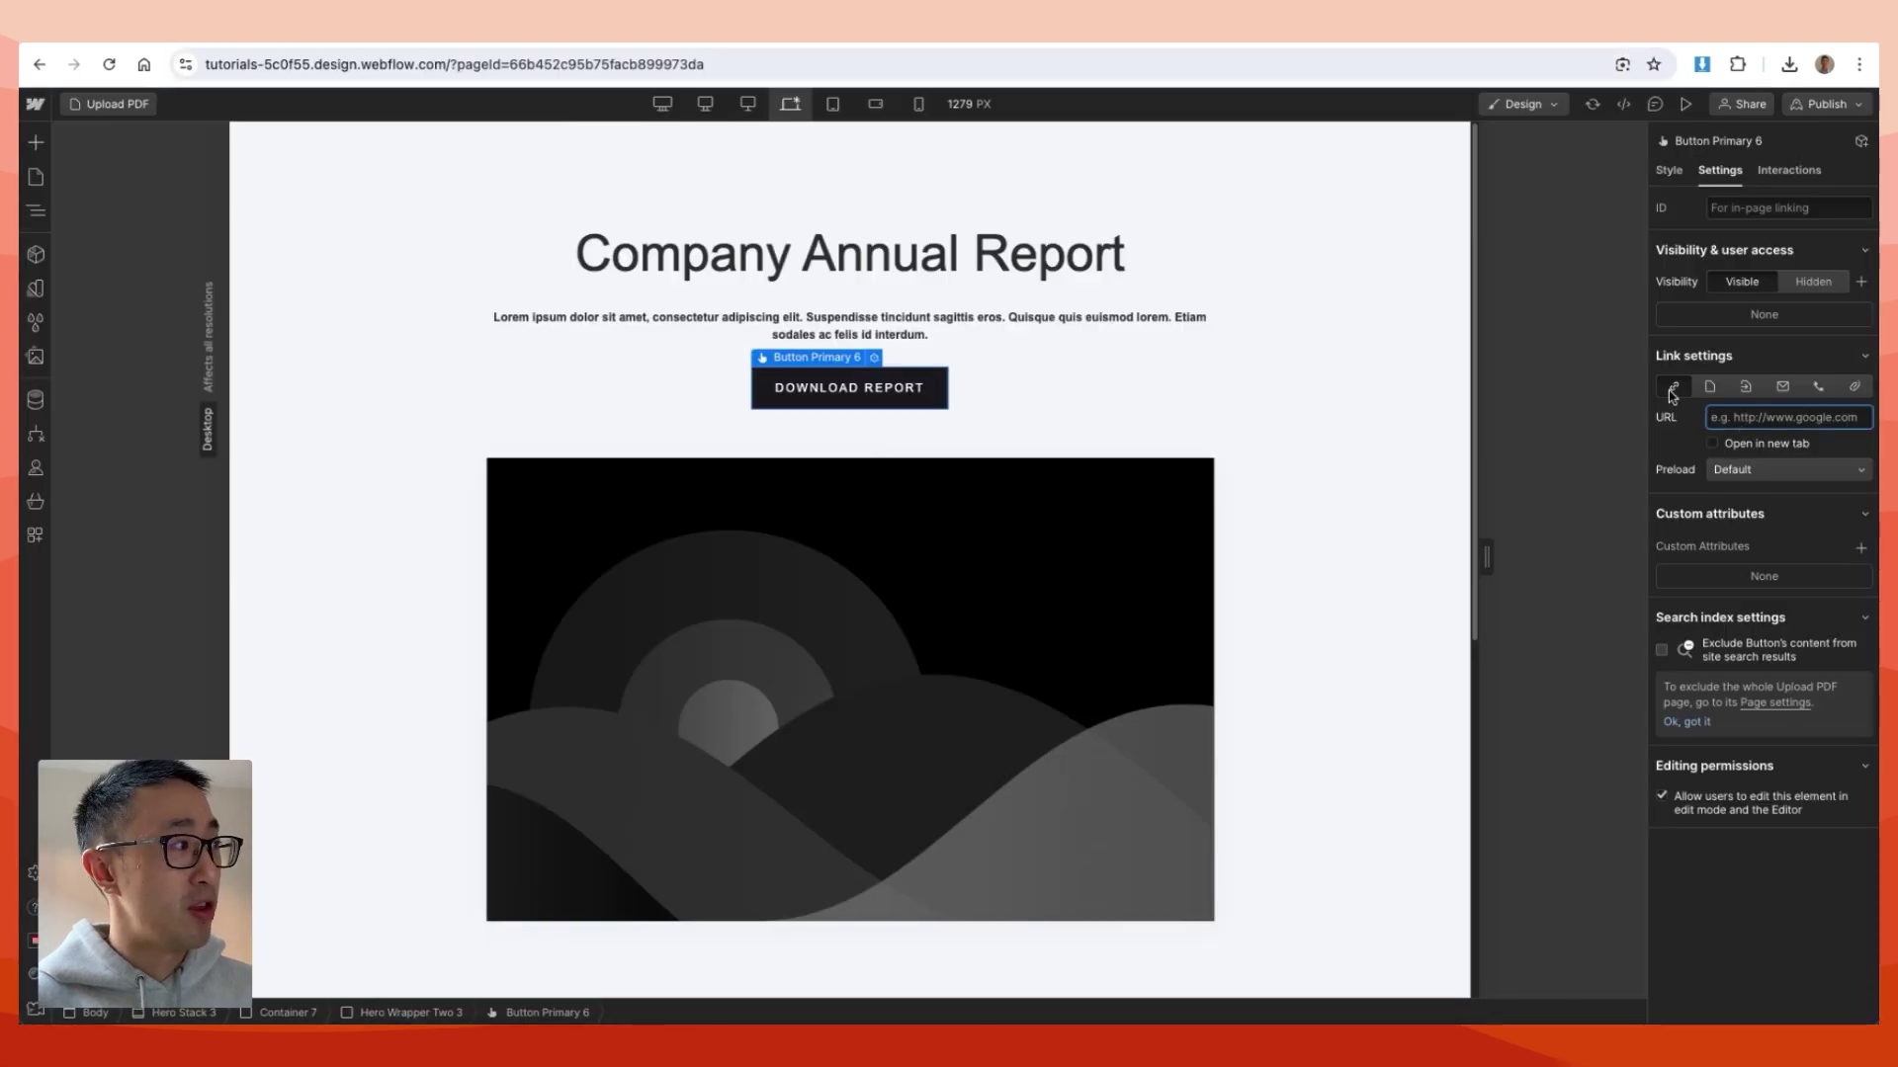
left_click(1675, 387)
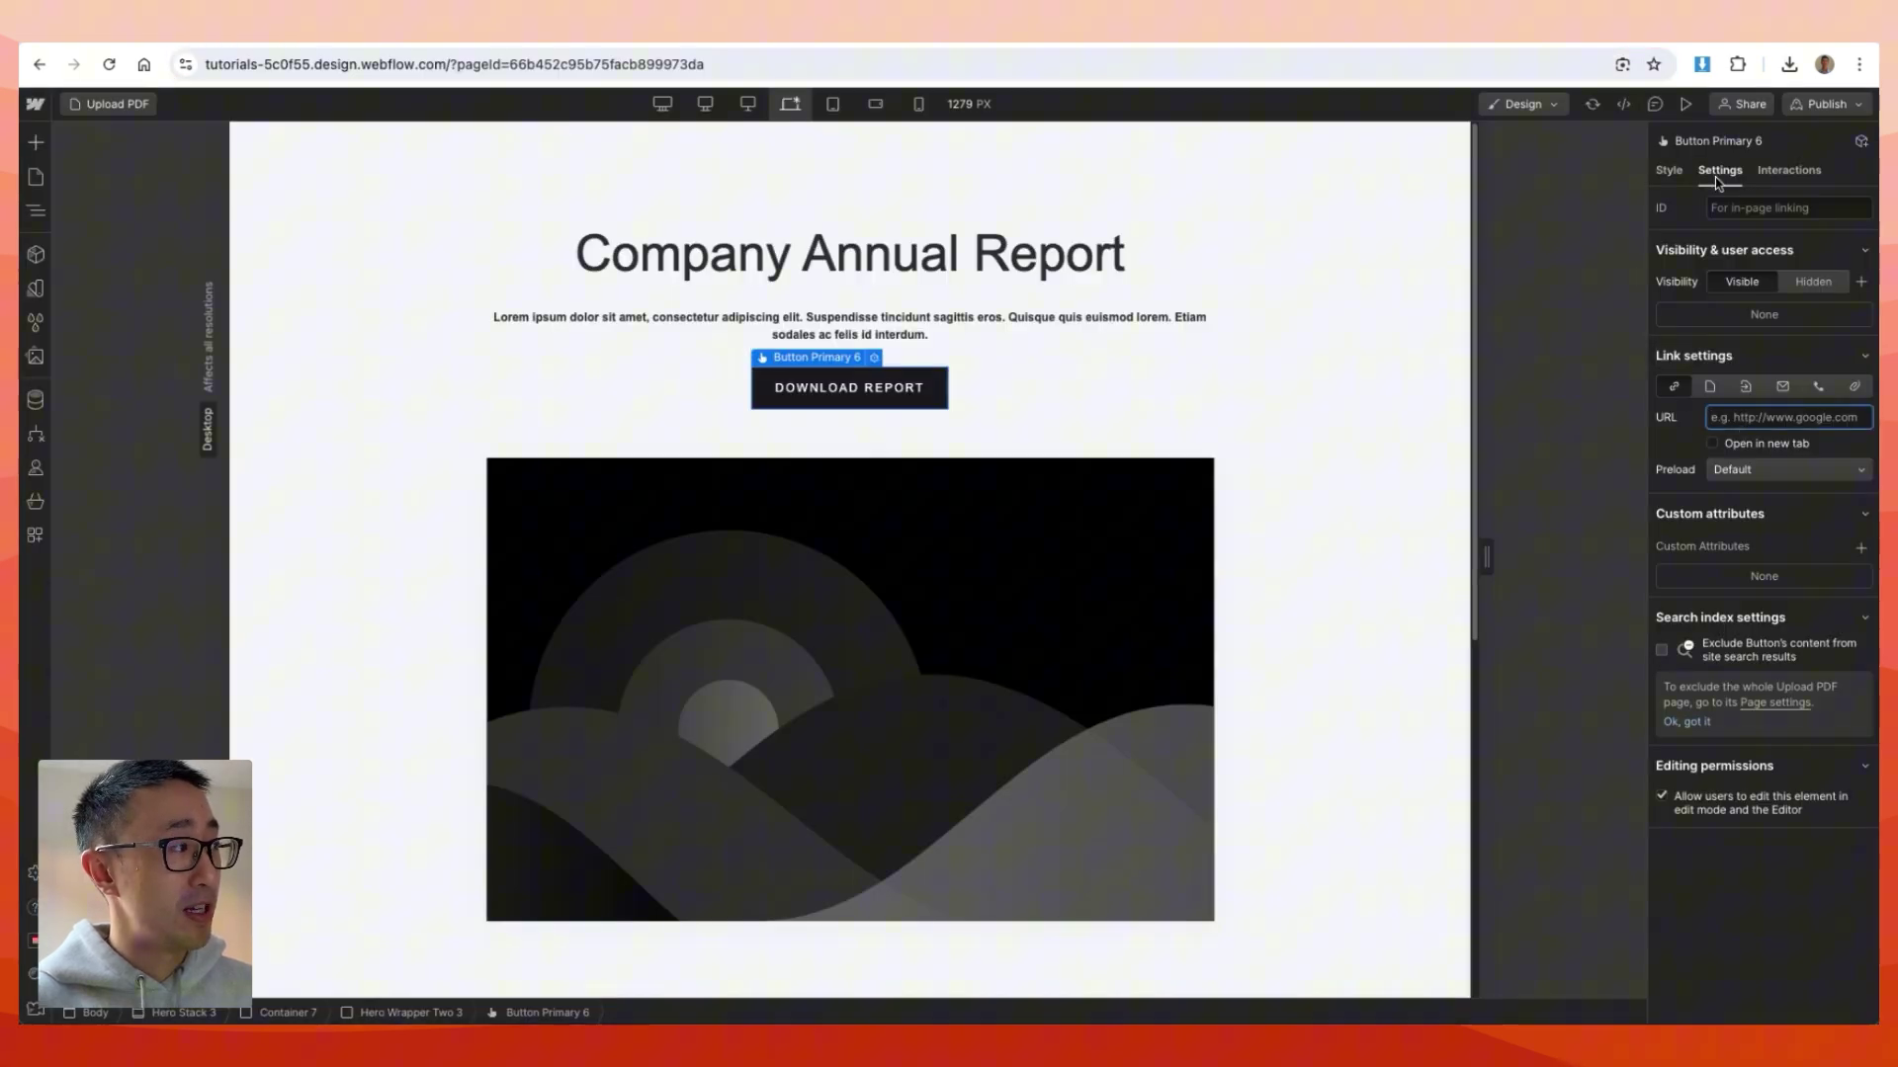
key("super+v")
left_click(1756, 446)
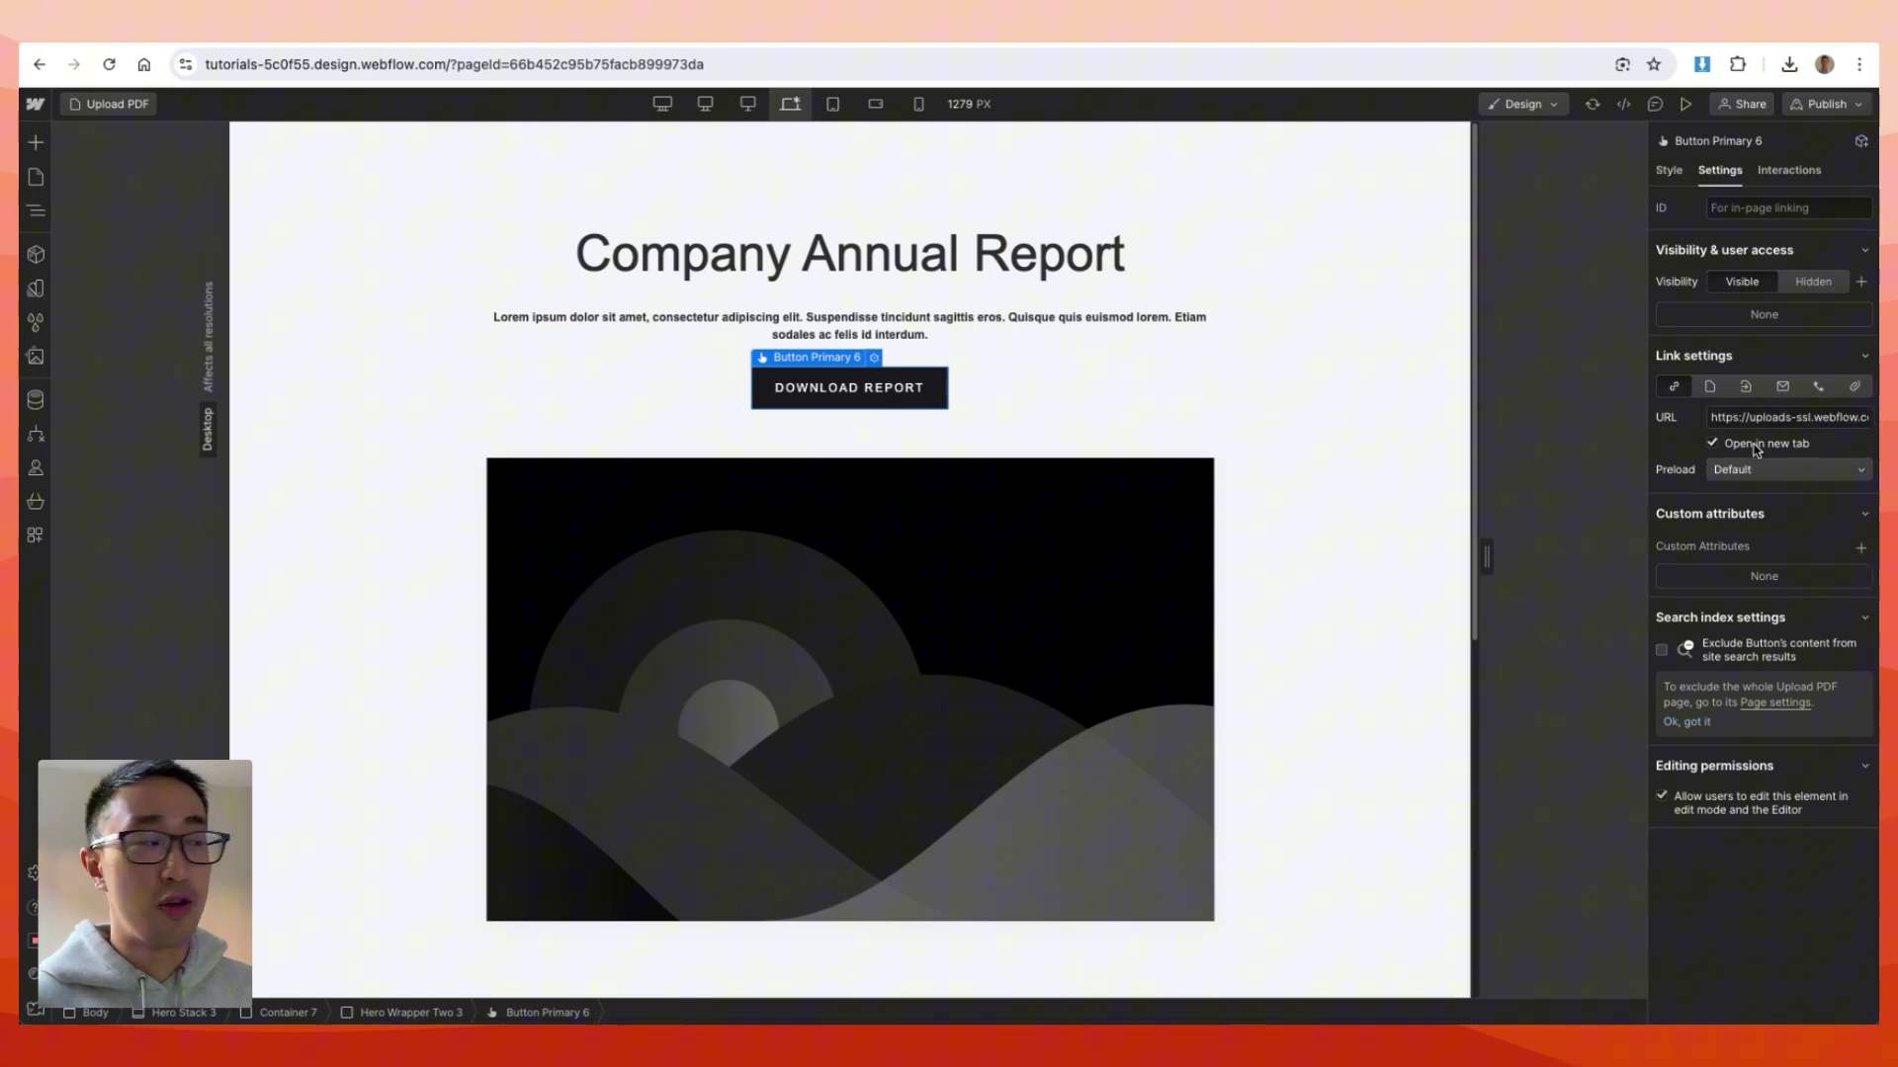
Step: Attach the Woolworths PDF as the button's File link and publish to the selected domains
left_click(1855, 387)
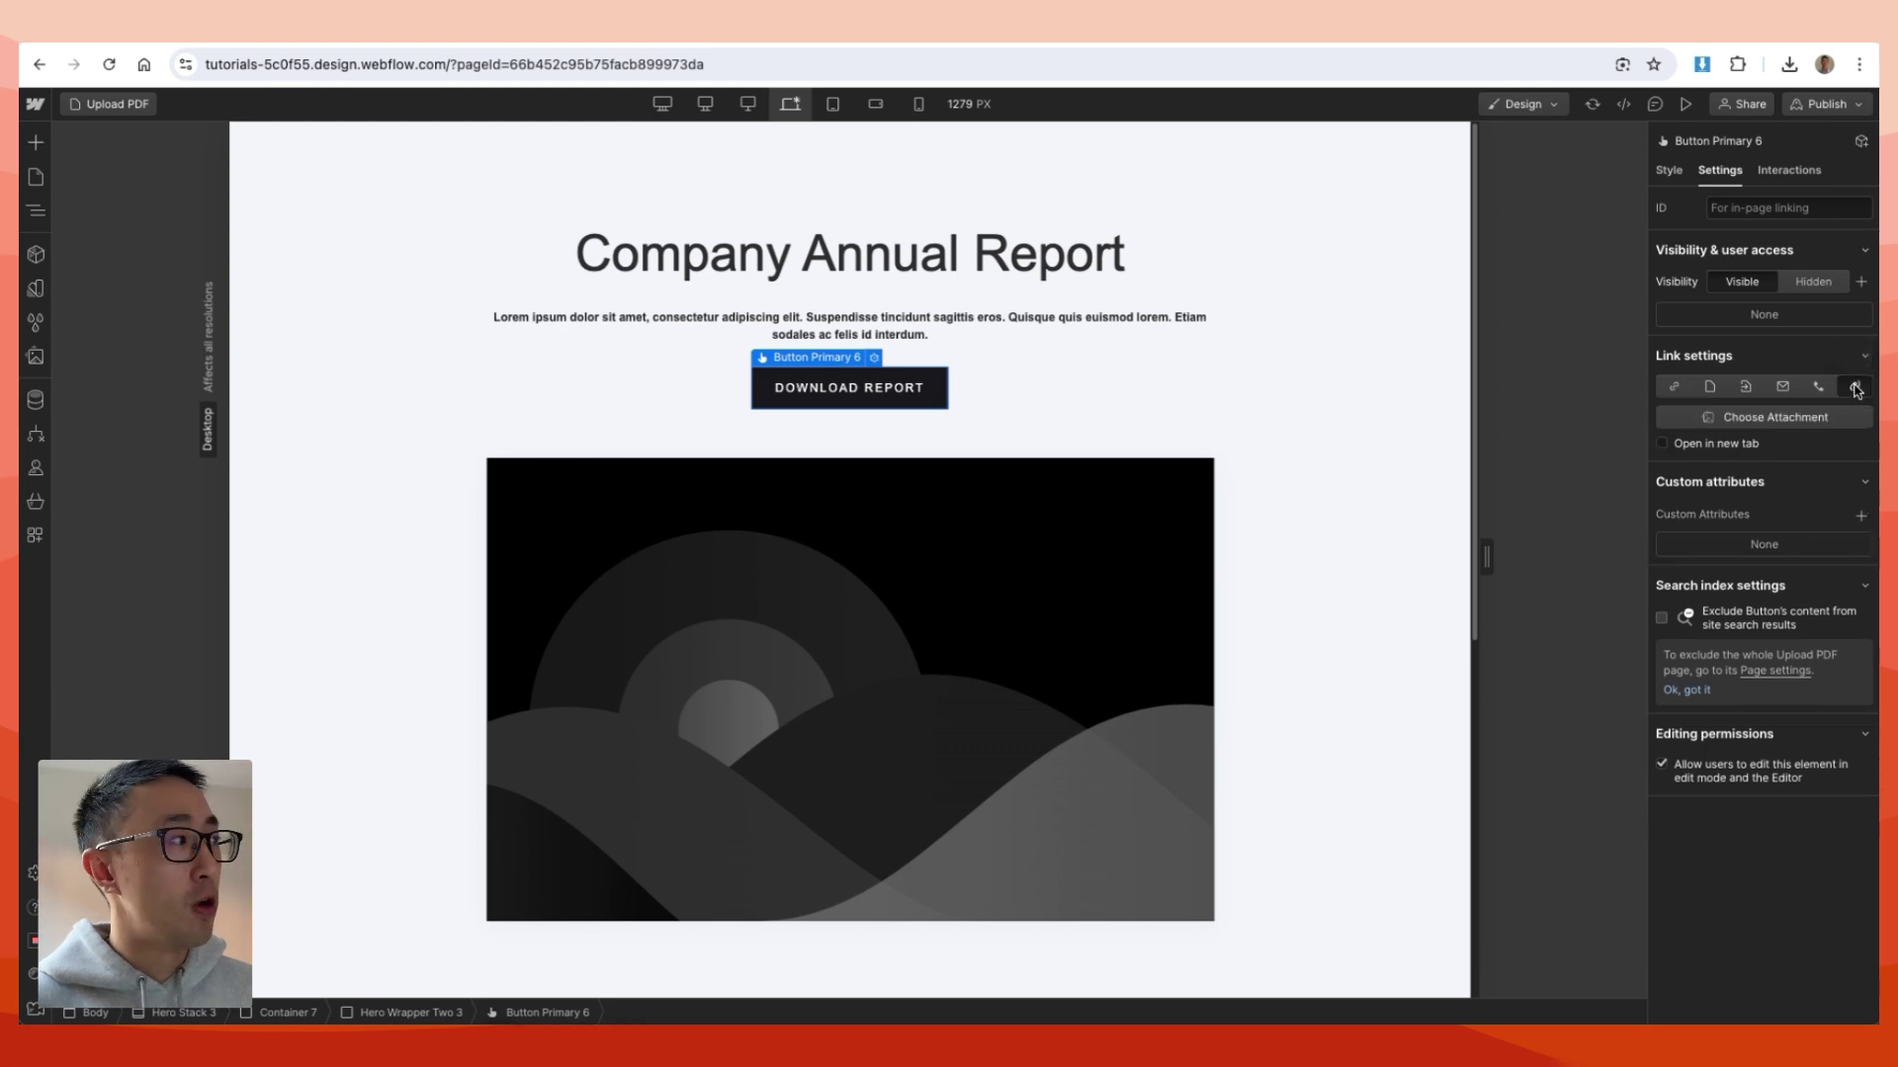
left_click(1768, 419)
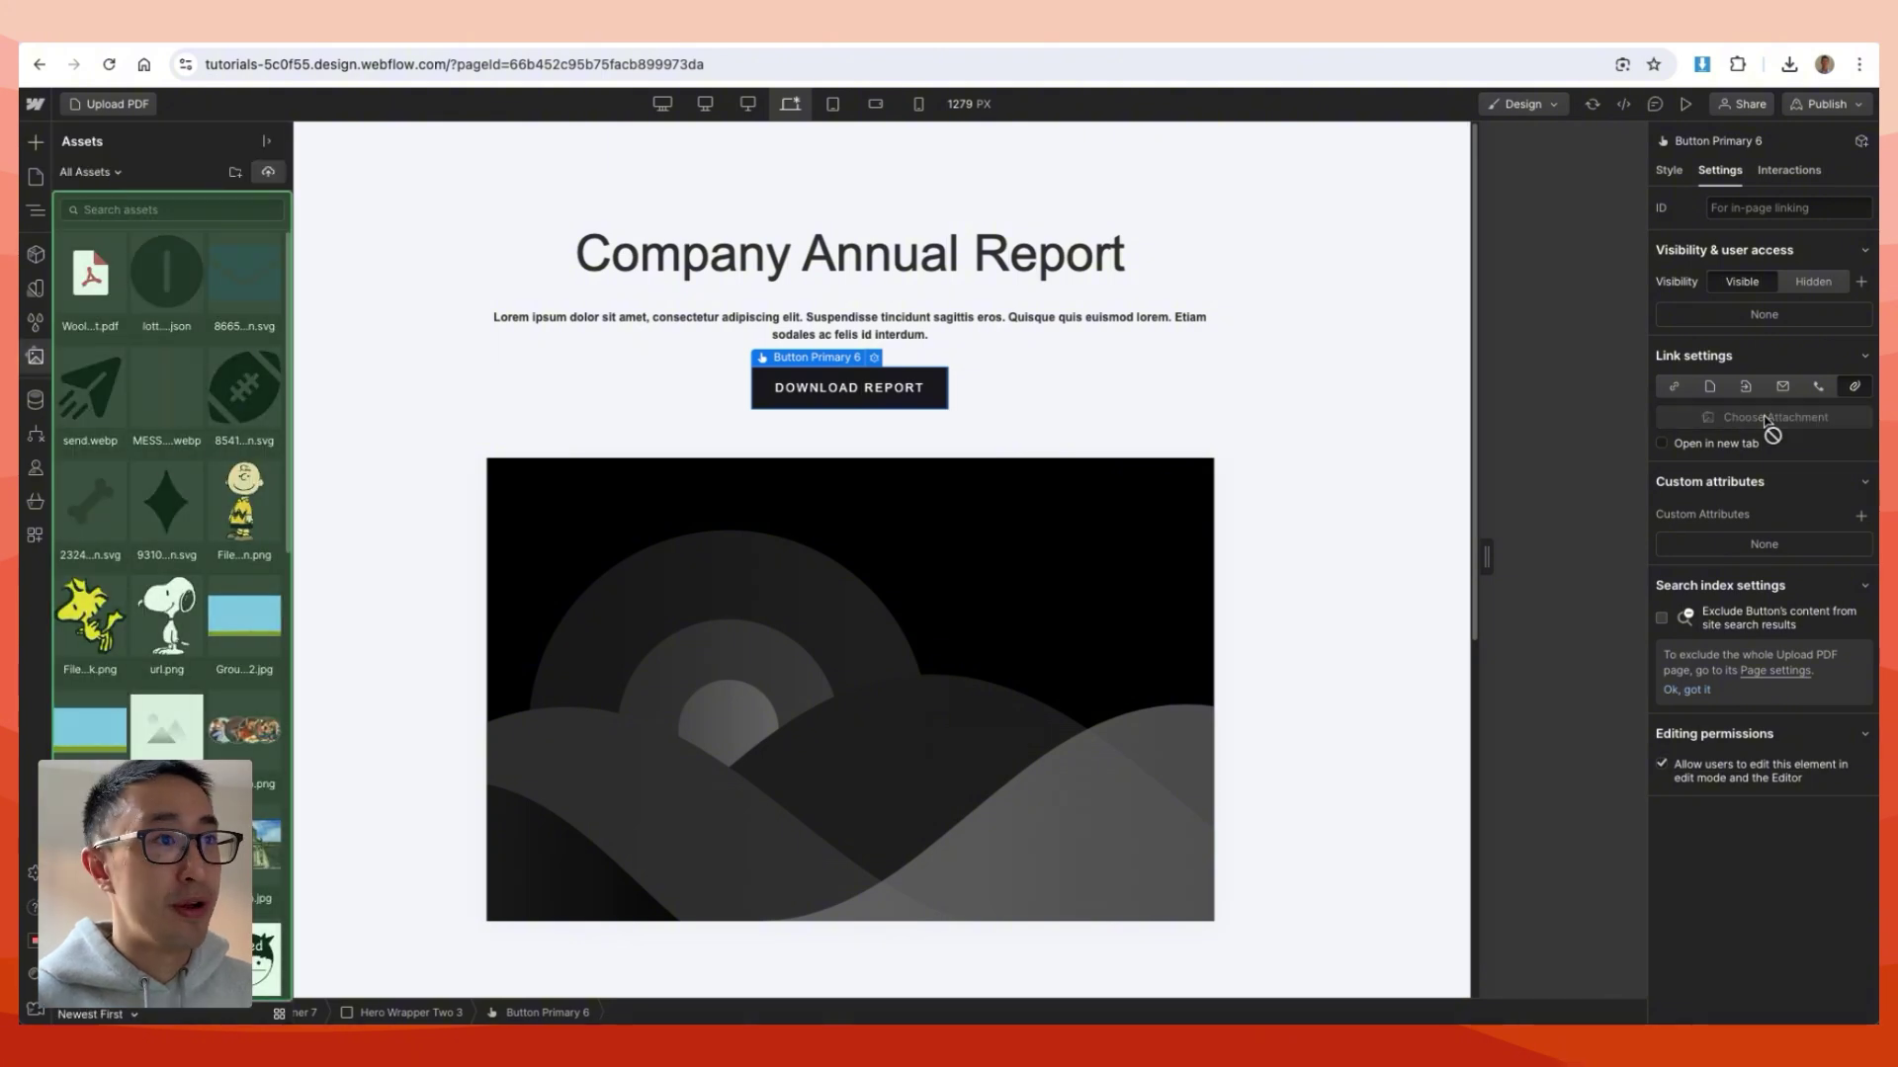
left_click(102, 295)
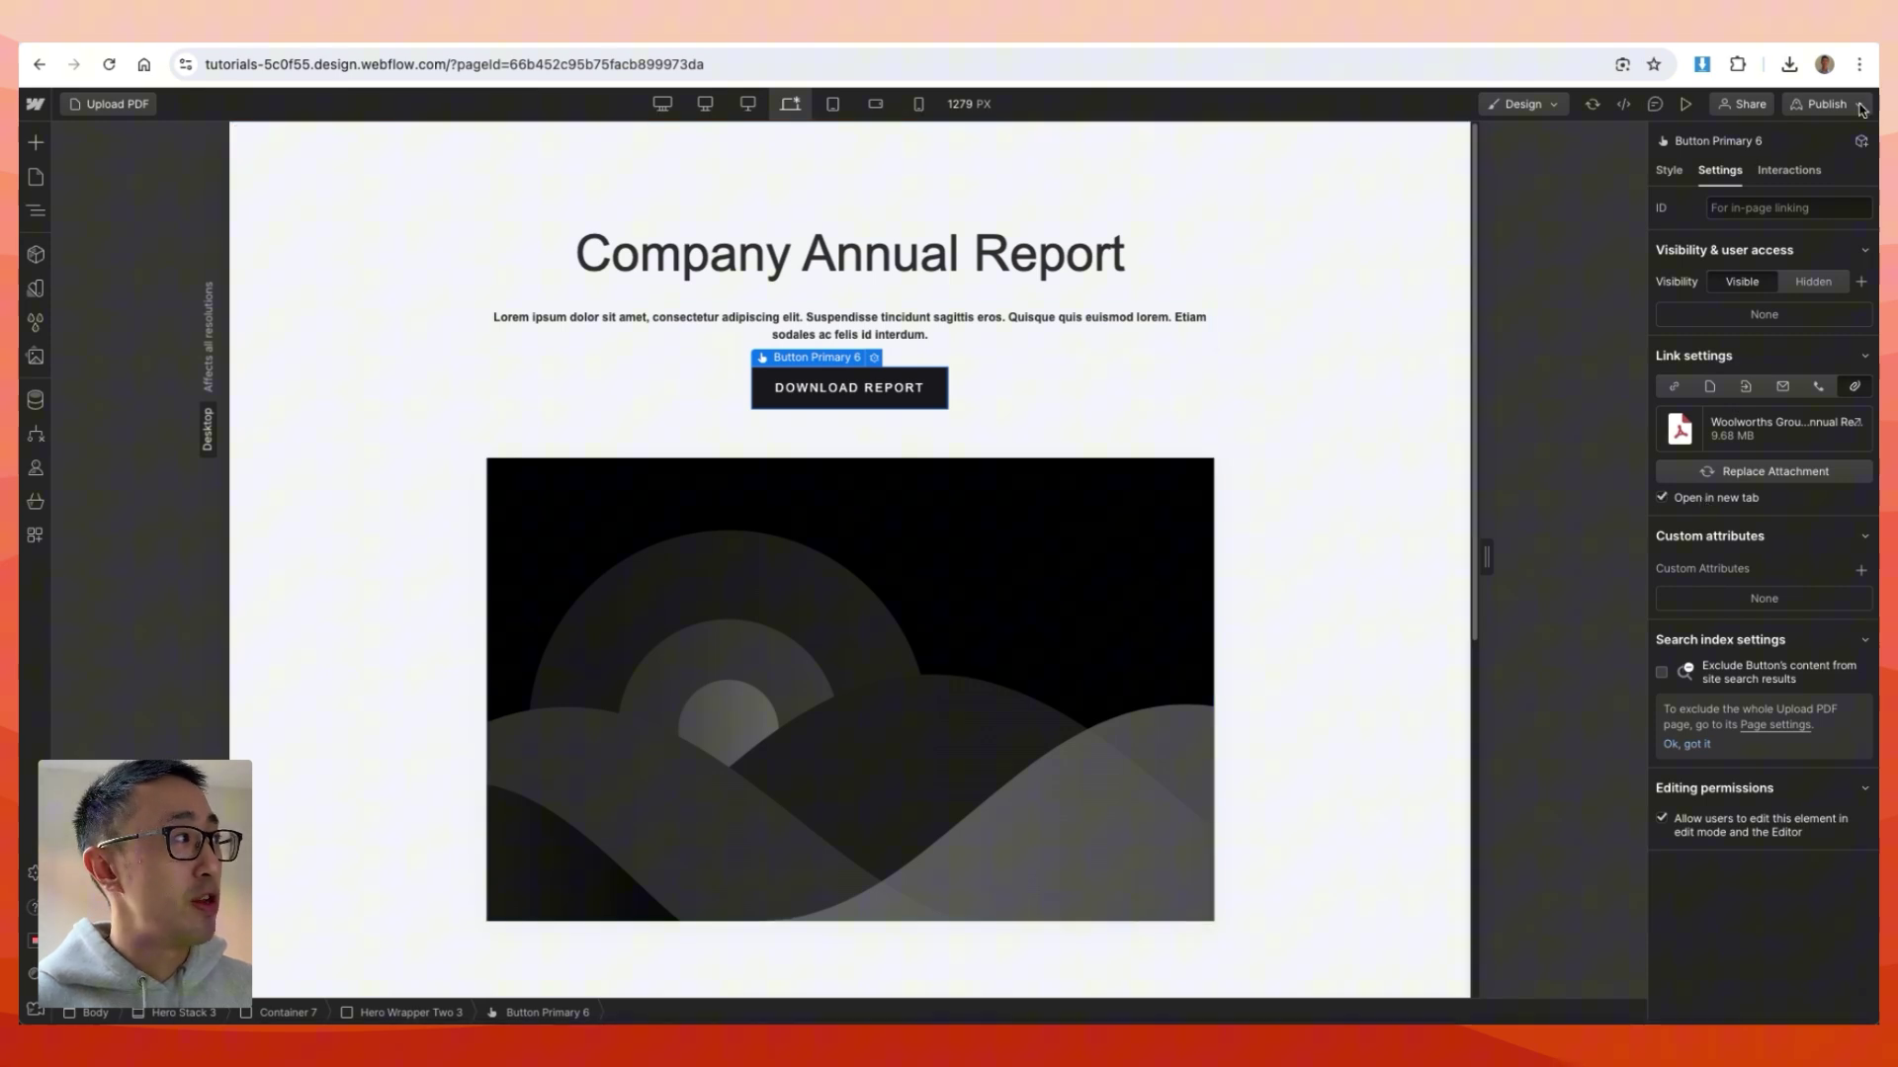
left_click(1827, 104)
left_click(1758, 415)
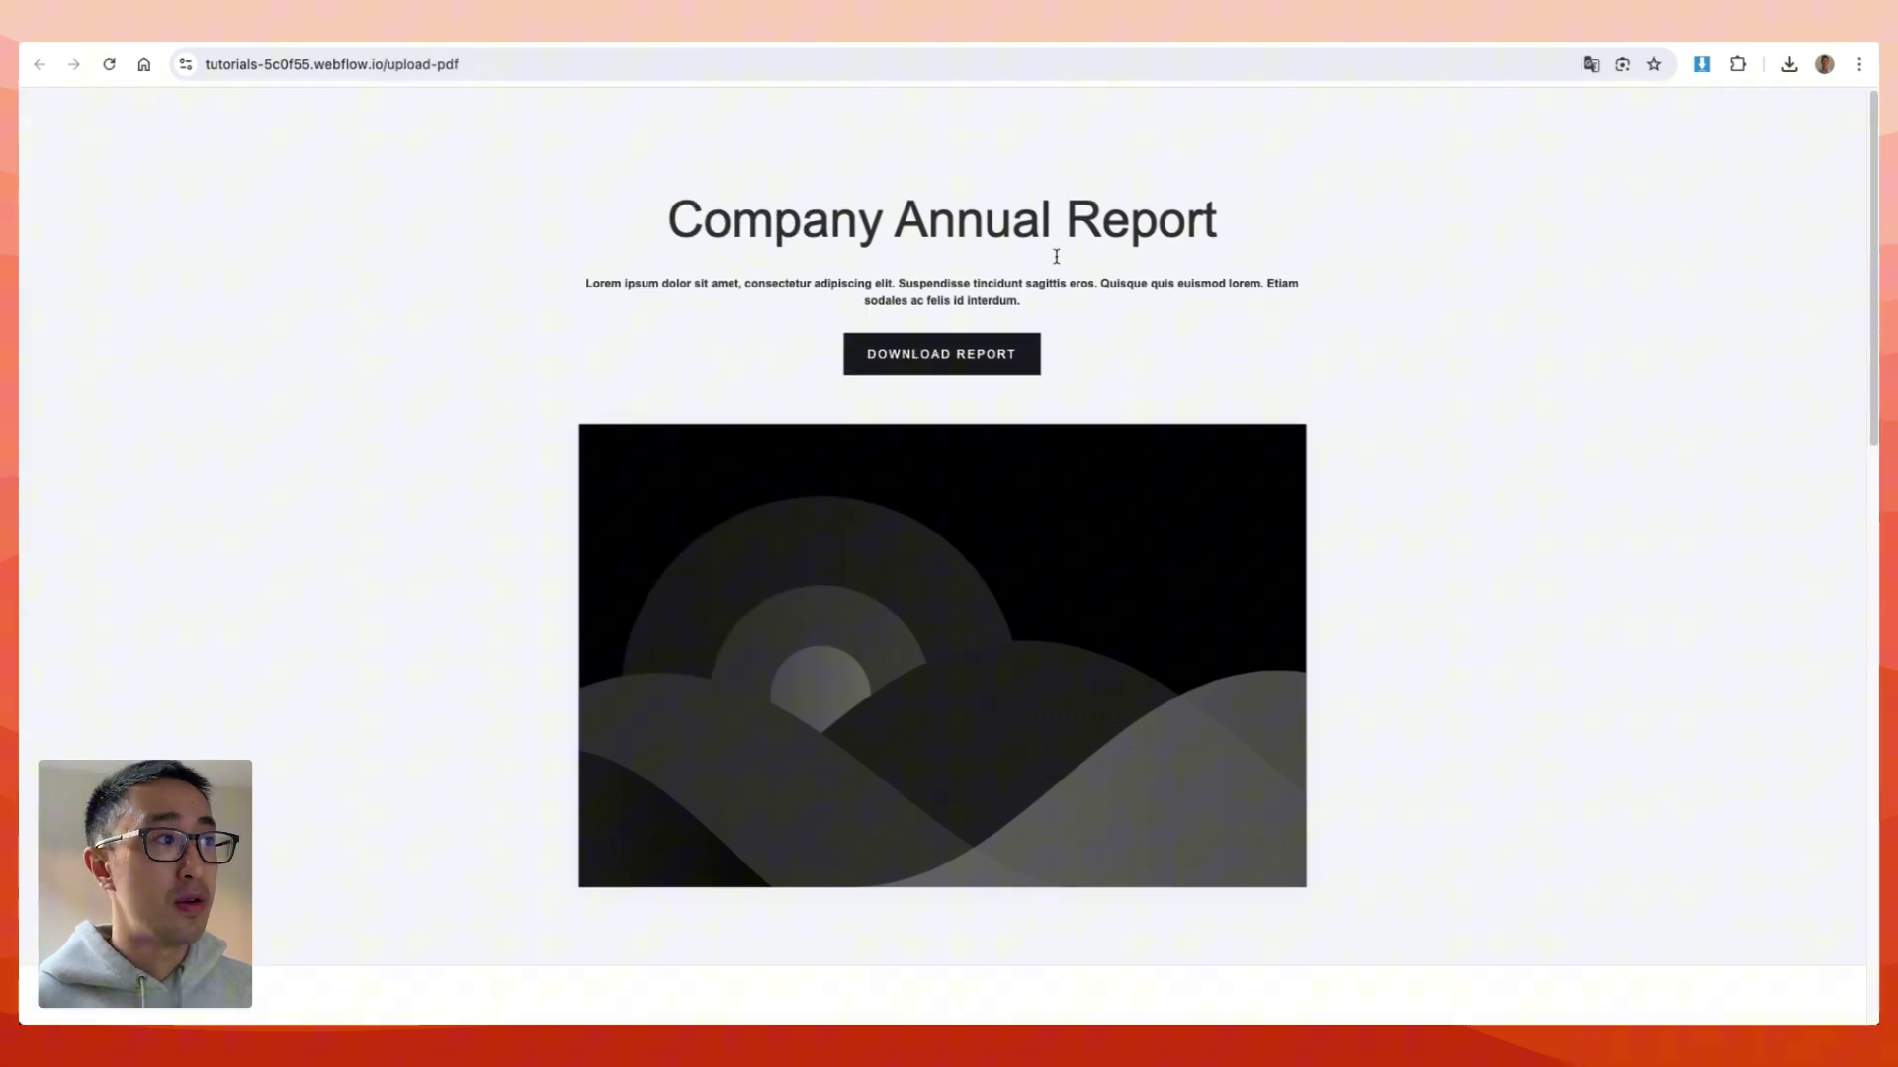
Step: Test Download Report on the live upload-pdf page to confirm it opens the report in a new tab
left_click(956, 368)
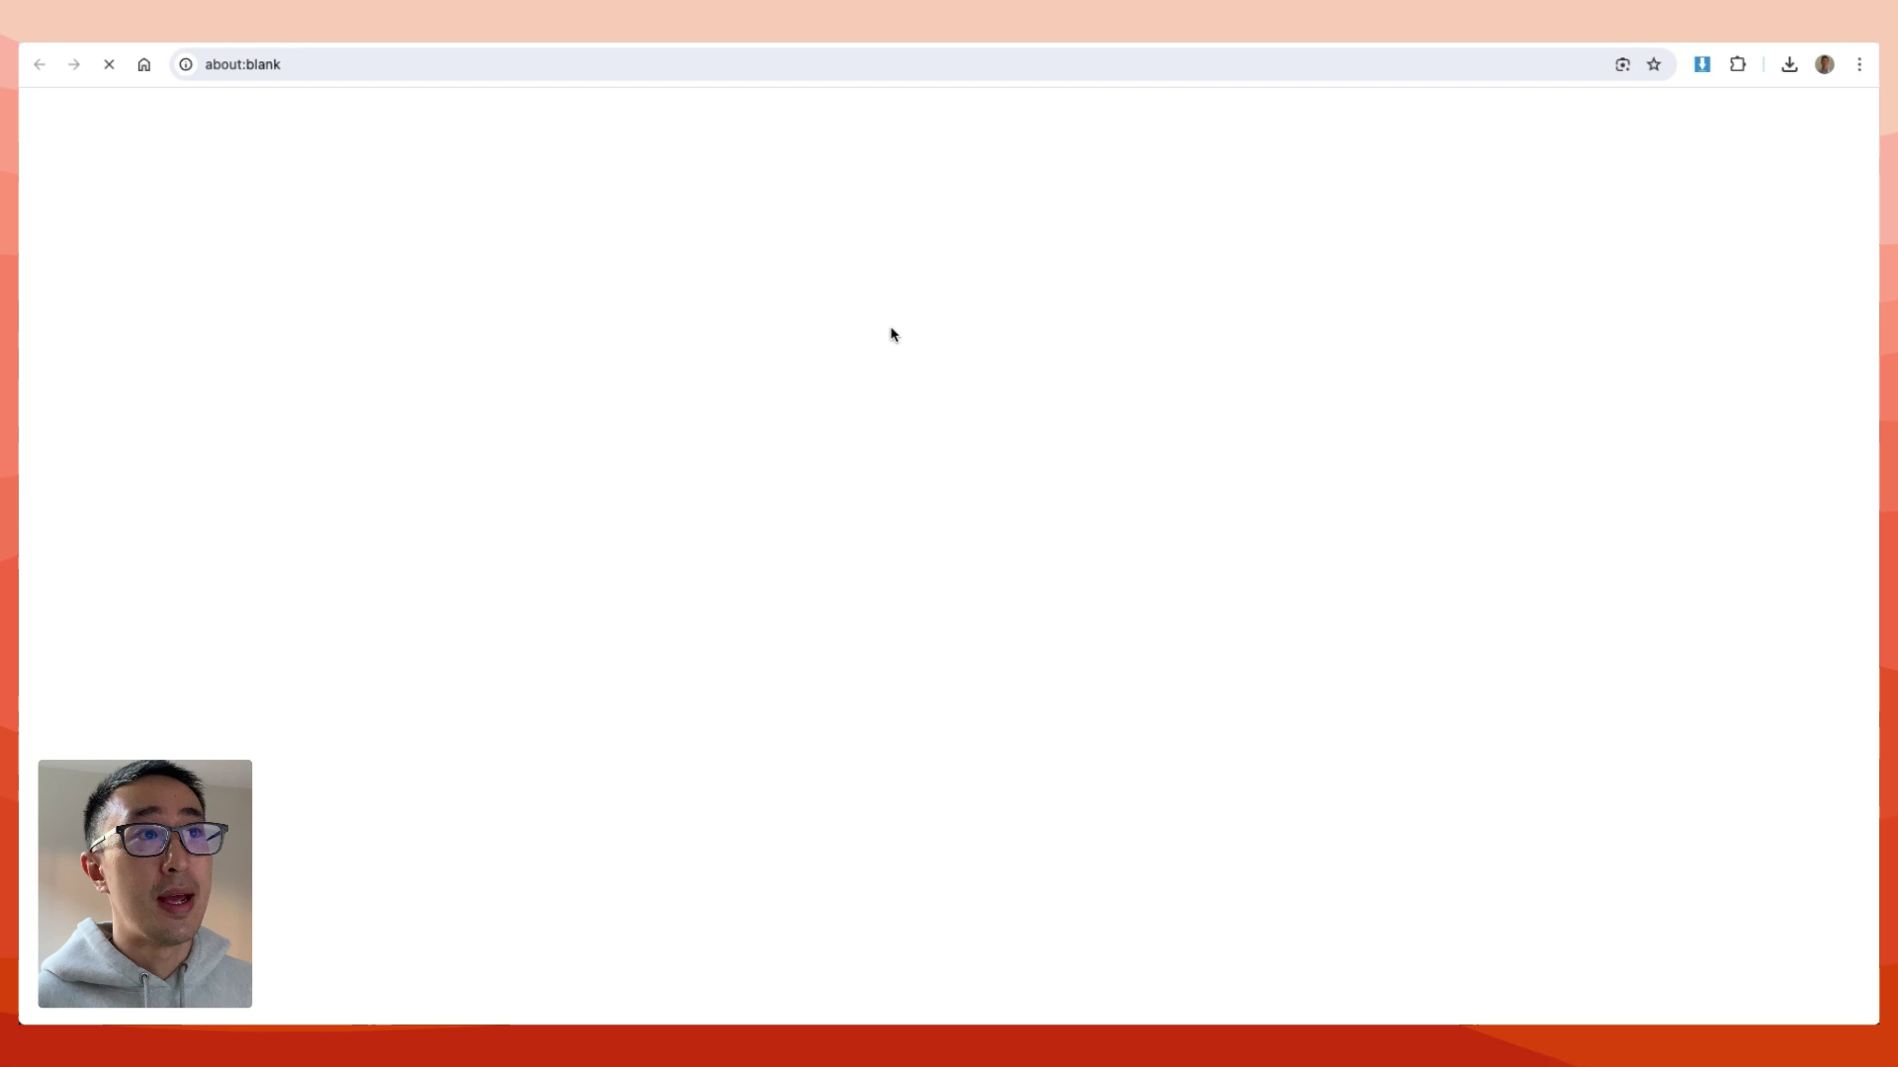